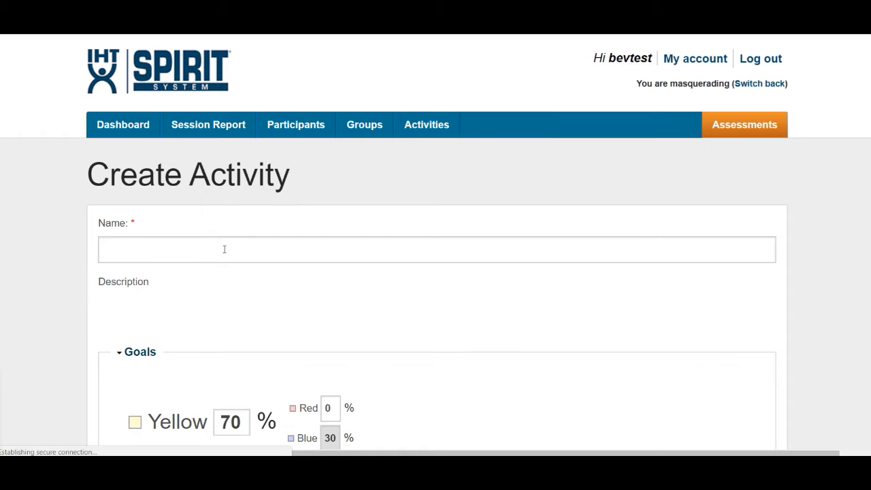
Name the new activity "Tchoukball" and set its goals to 65% yellow and 10% red
text(Tchoukball)
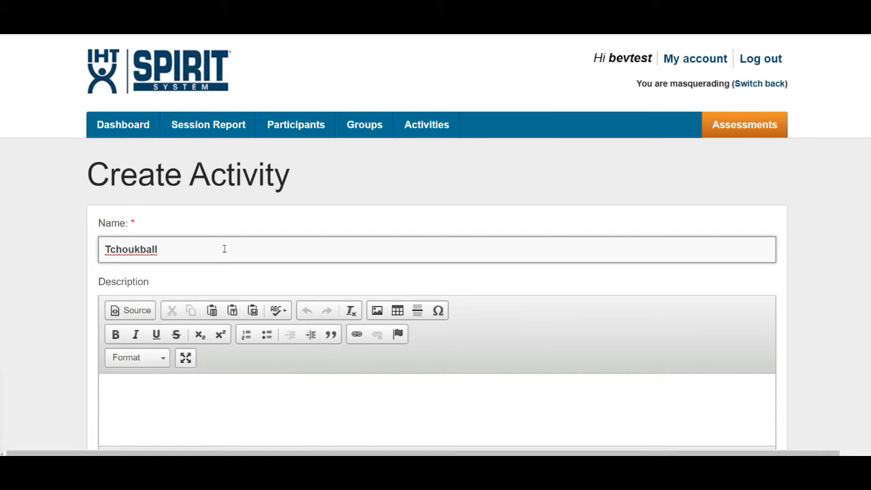
scroll(436, 272, down, 4)
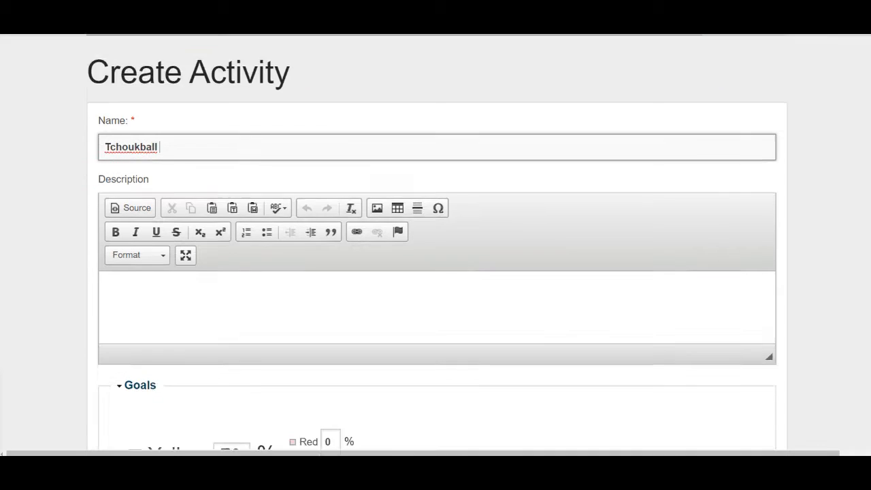
double_click(328, 266)
text(10)
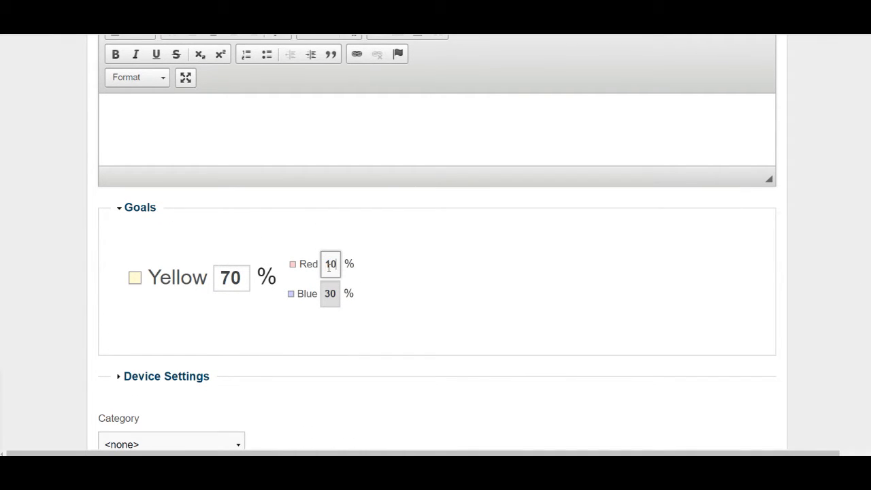
double_click(224, 278)
text(4)
key(BackSpace)
text(65)
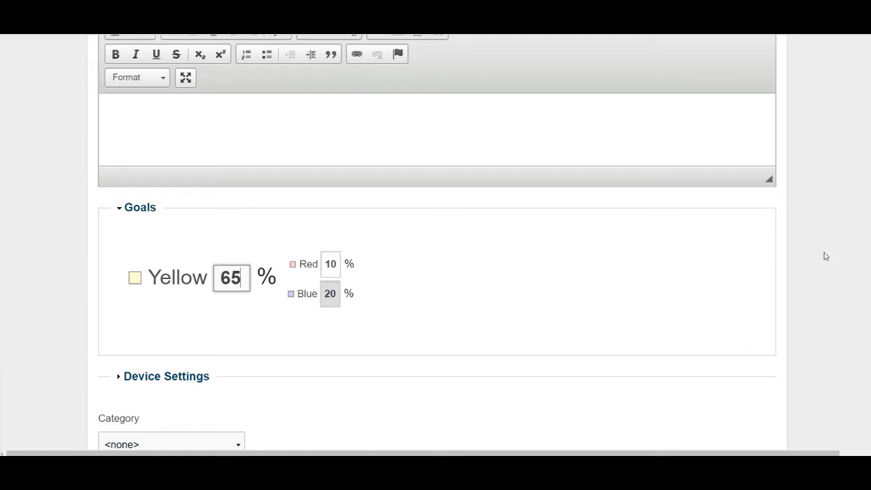
Change the activity's name to "Tchoukball 75"
scroll(826, 256, up, 3)
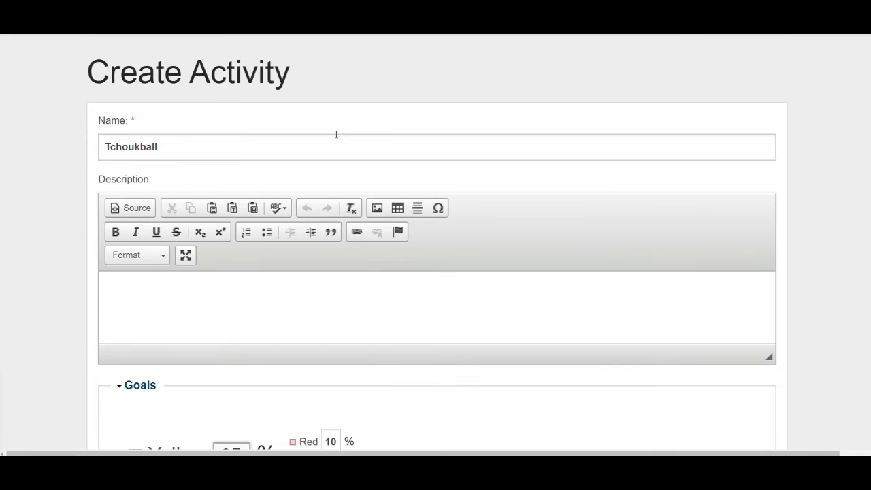
click(270, 150)
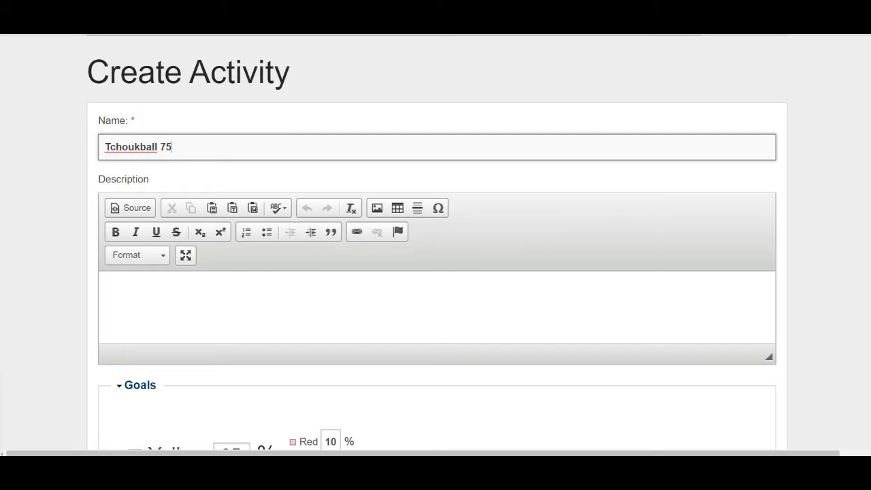
Upload Tchoukball.pdf from the computer as the activity's PDF attachment
scroll(436, 245, down, 5)
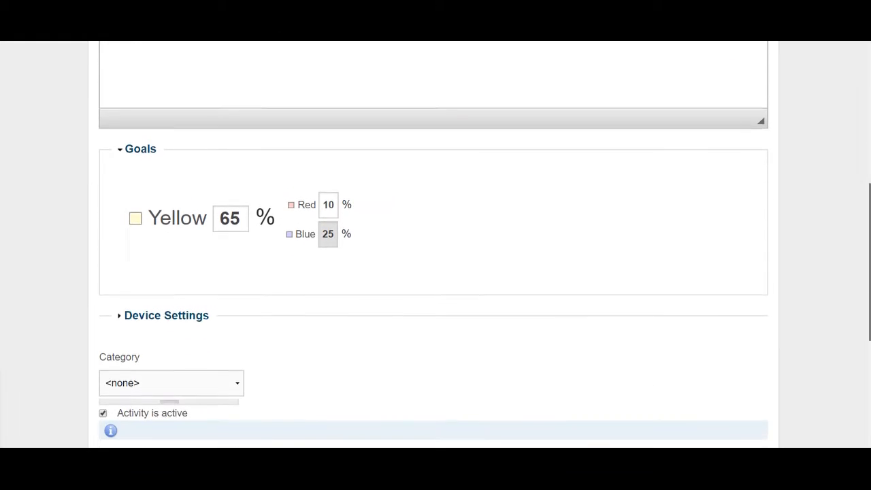
scroll(374, 327, down, 3)
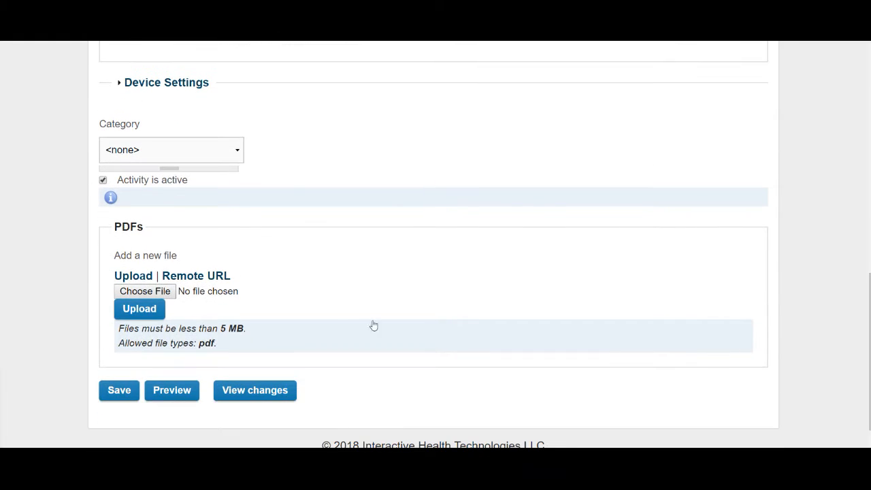
click(169, 294)
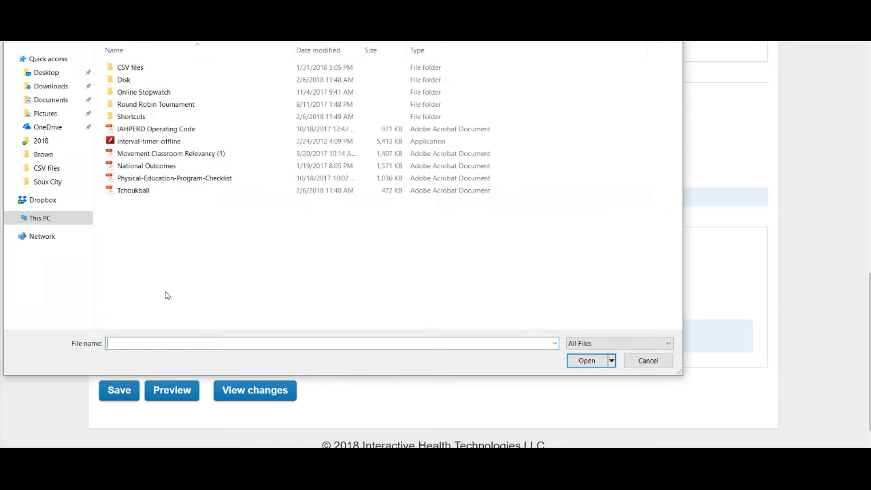
click(143, 195)
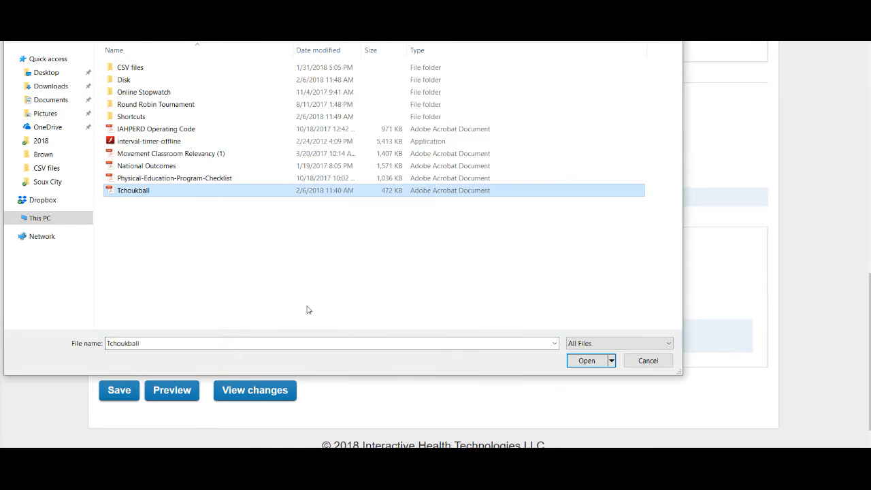
click(587, 361)
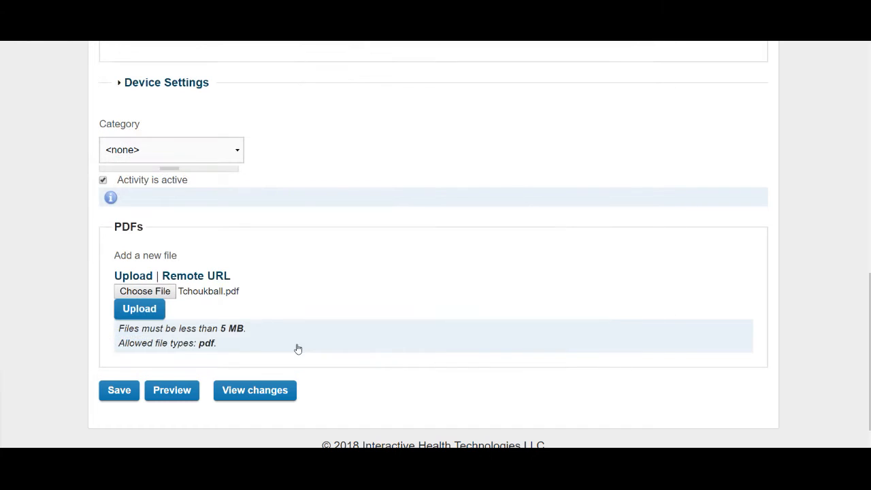
click(140, 310)
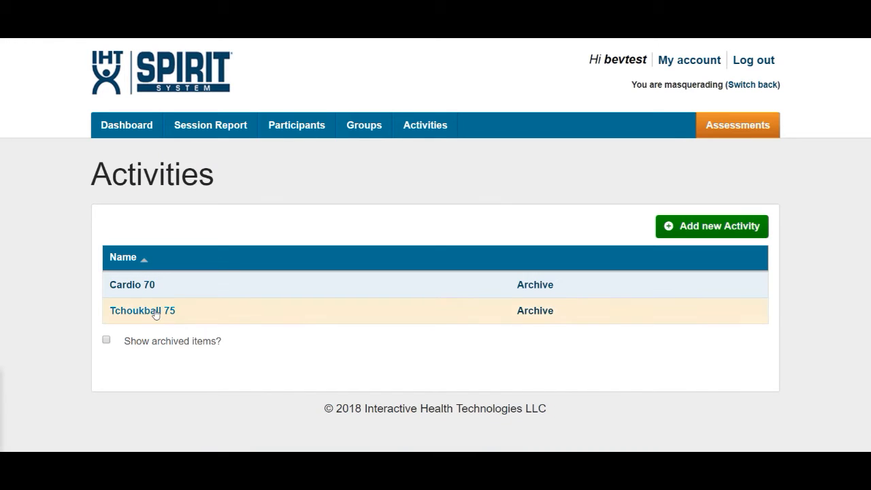
Open the Tchoukball 75 activity and look through its attached Tchoukball.pdf in a new browser tab
click(155, 313)
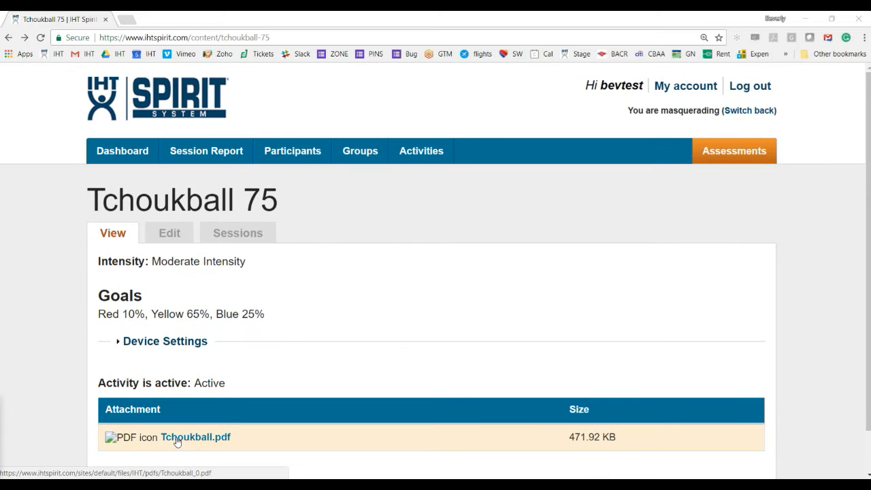
right_click(176, 440)
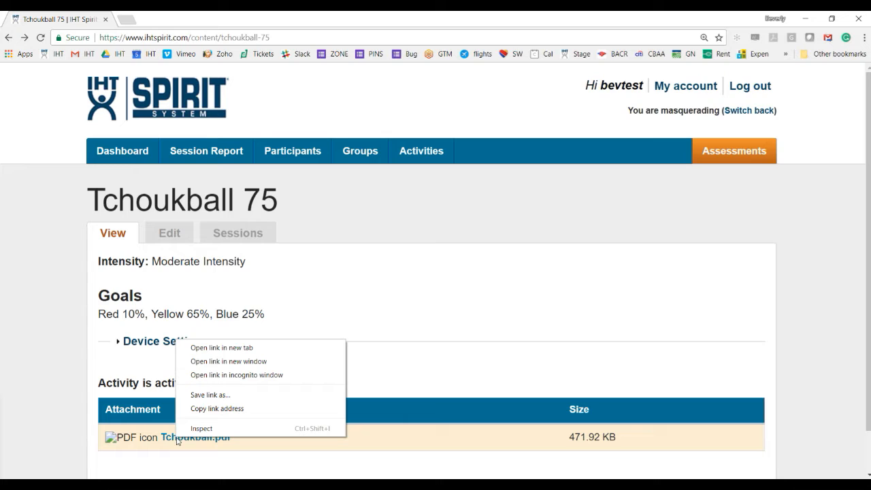
click(222, 348)
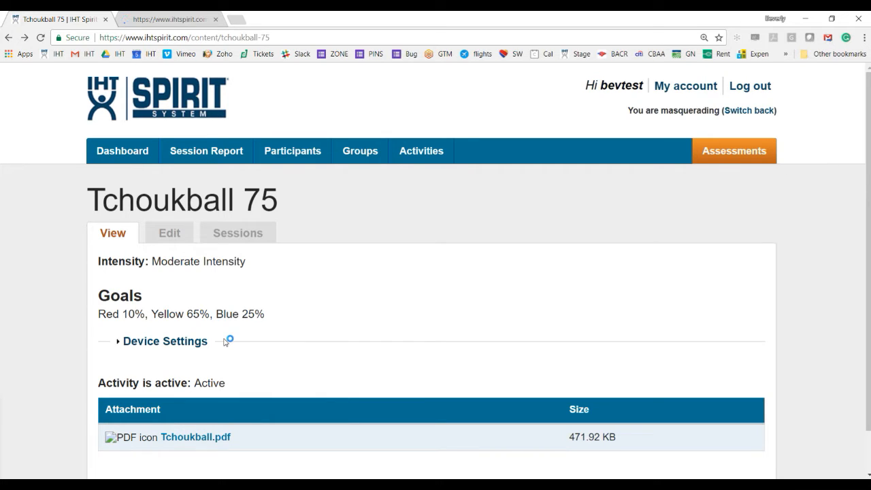
click(172, 19)
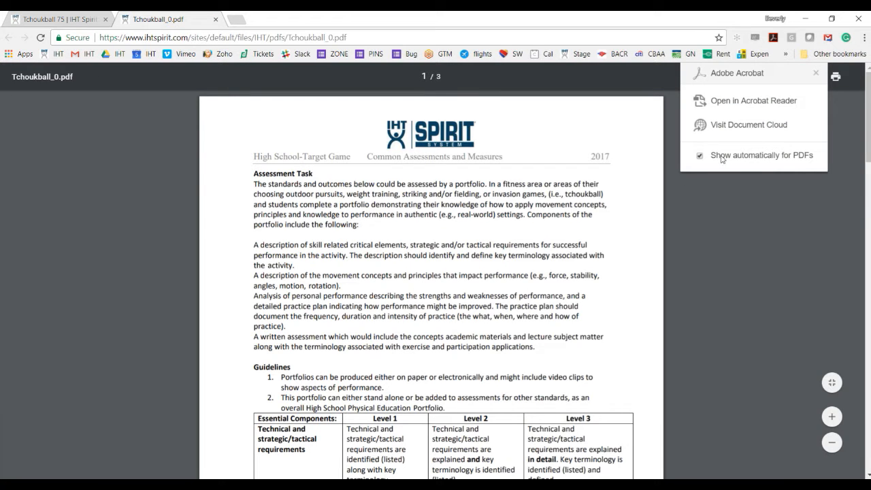
drag(864, 139, 868, 425)
Go back to the activity page and start a new measure in the assessment measures area
click(70, 20)
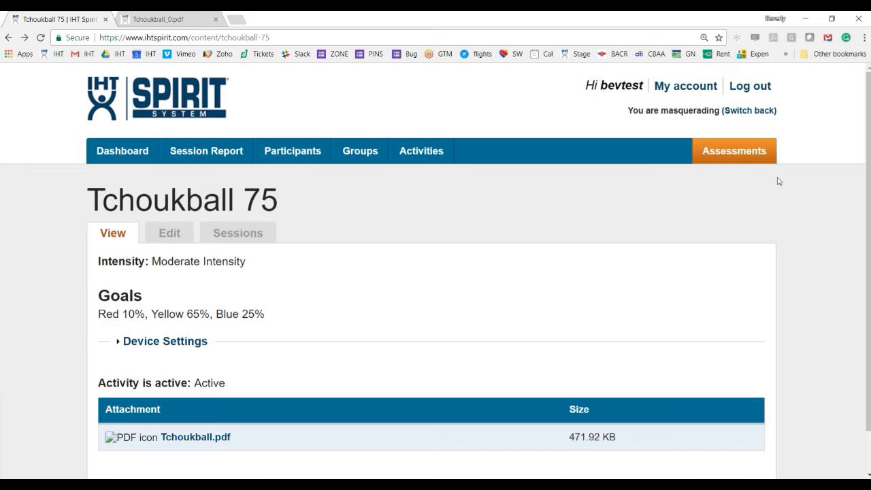
click(732, 157)
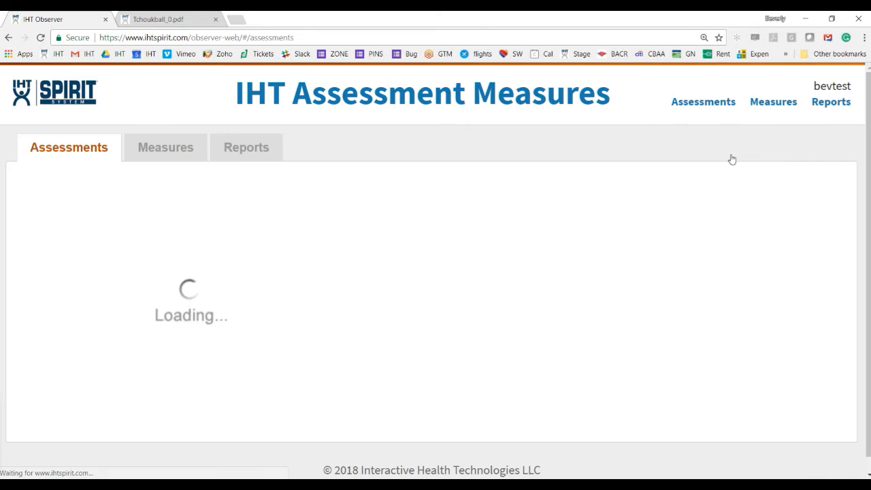
click(167, 150)
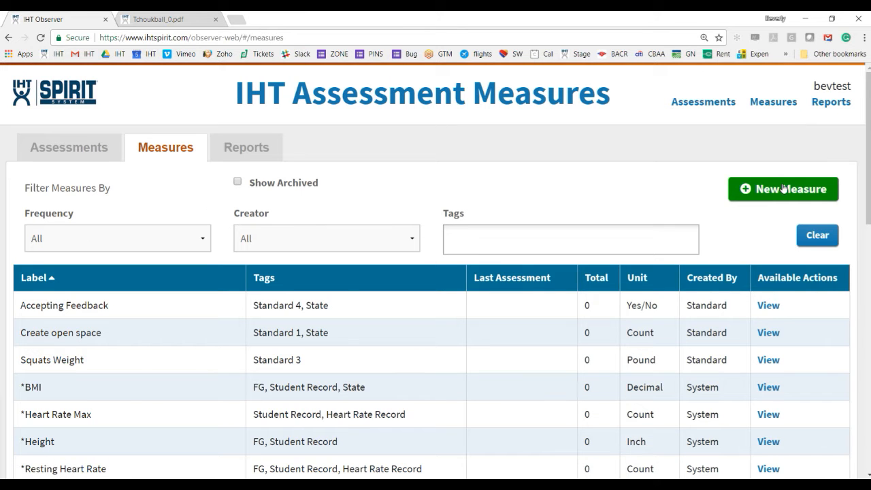
click(769, 190)
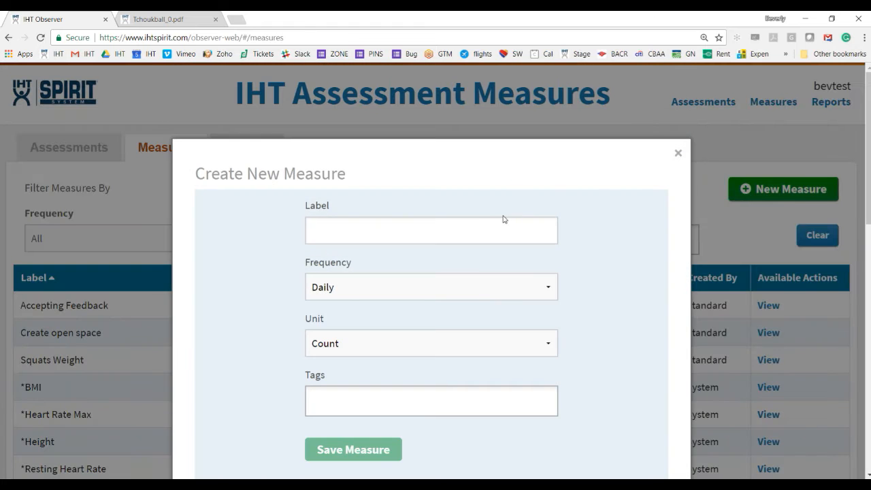
click(335, 231)
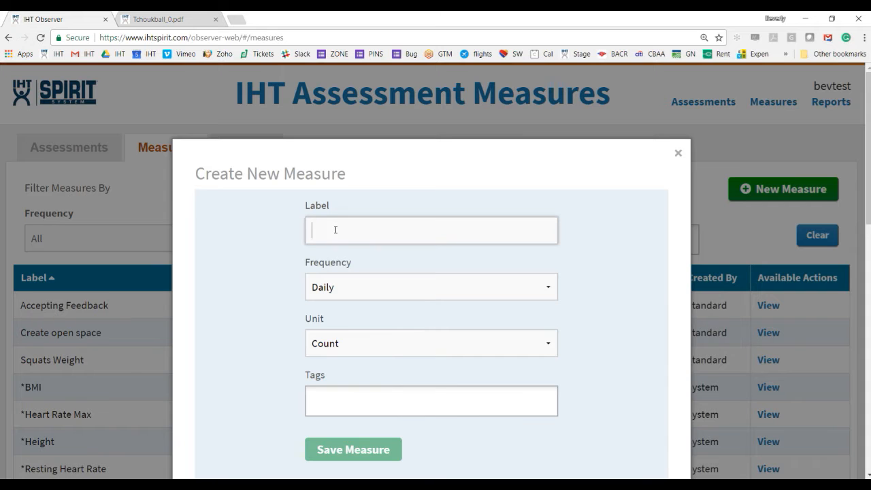
Look up the inclusion leadership standard code in the Tchoukball PDF and label the new measure "Working with Other (S4.H3.L2)"
click(157, 19)
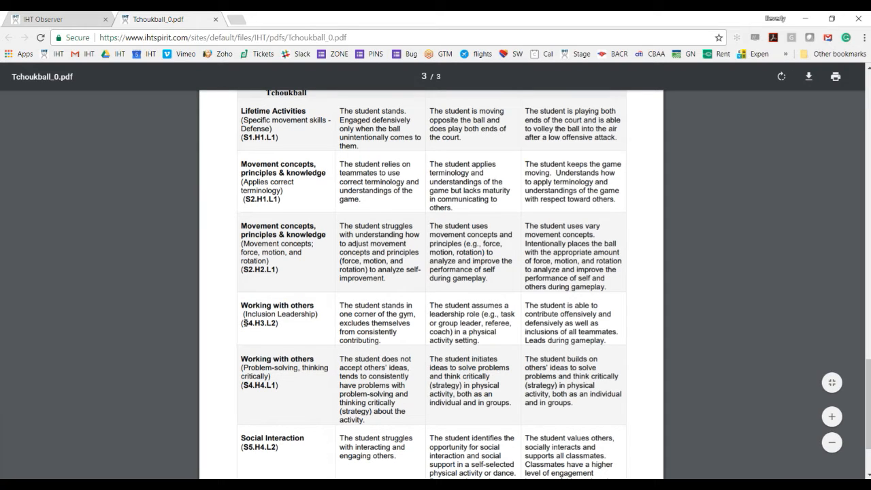
drag(242, 323, 277, 324)
click(49, 20)
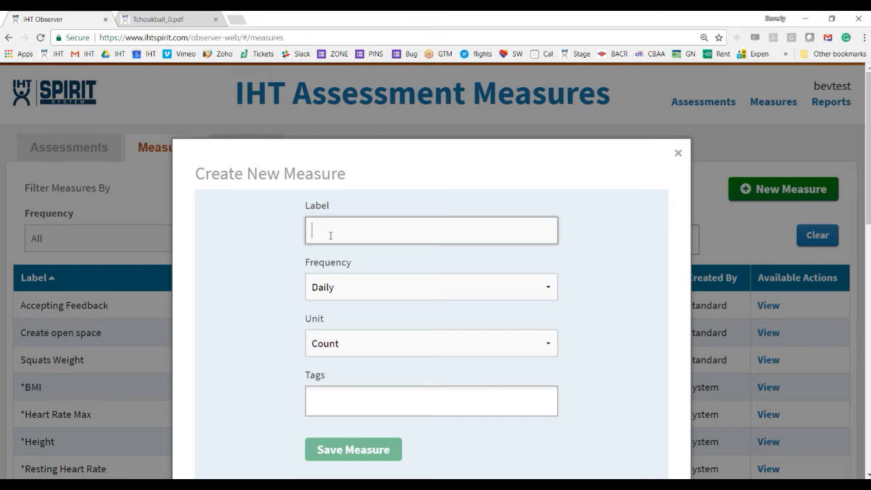
text(Working with Other)
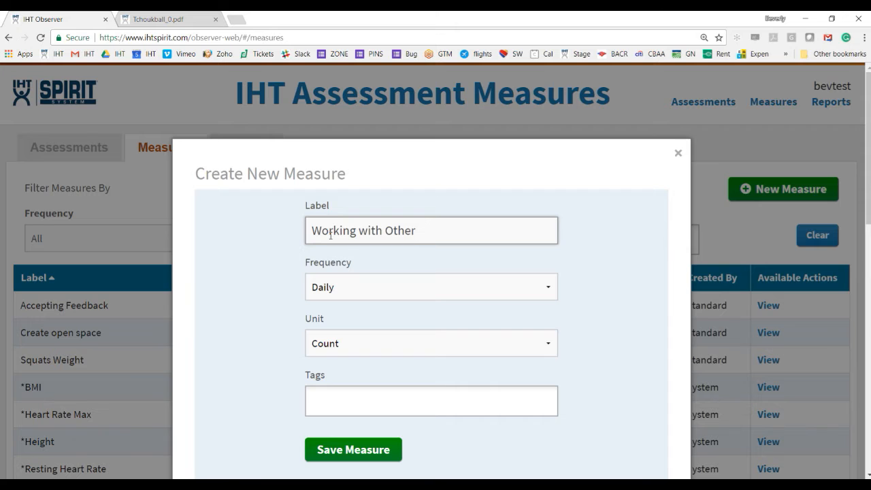
text((S4.H3.L2))
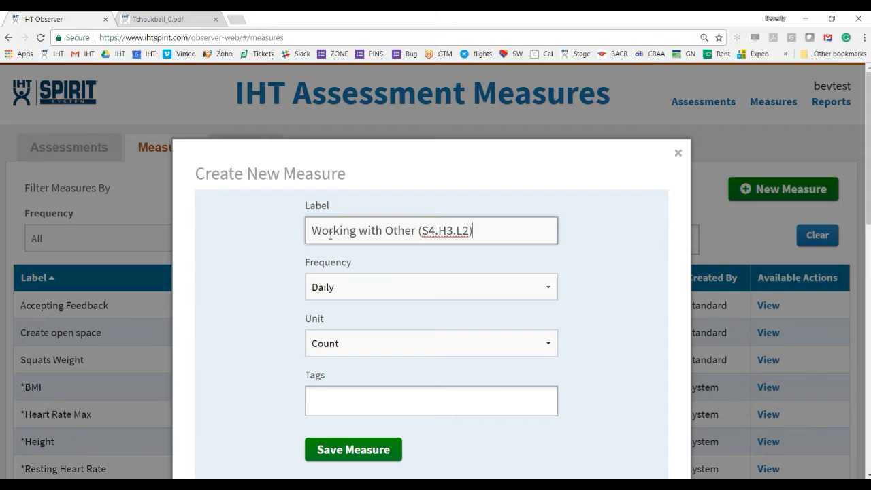
Tag the new measure with "Standard 4" and save it
click(344, 390)
text(S)
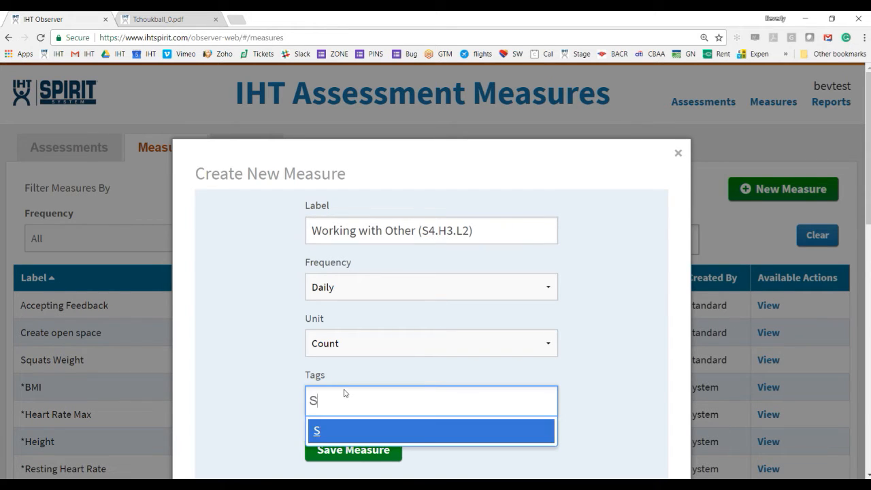
text(tandard 4)
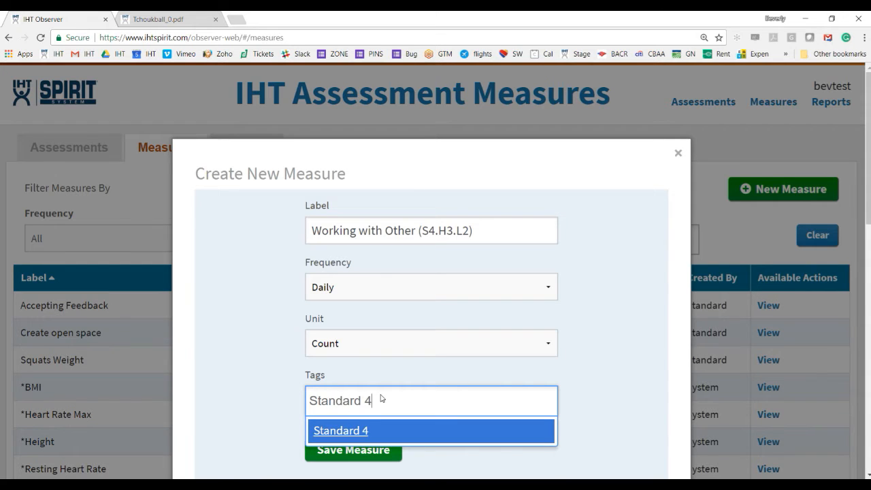
click(339, 431)
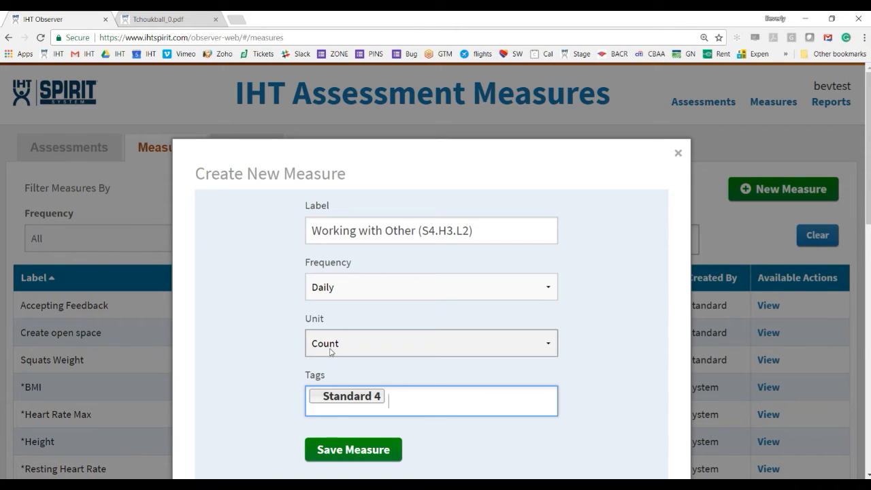
click(338, 456)
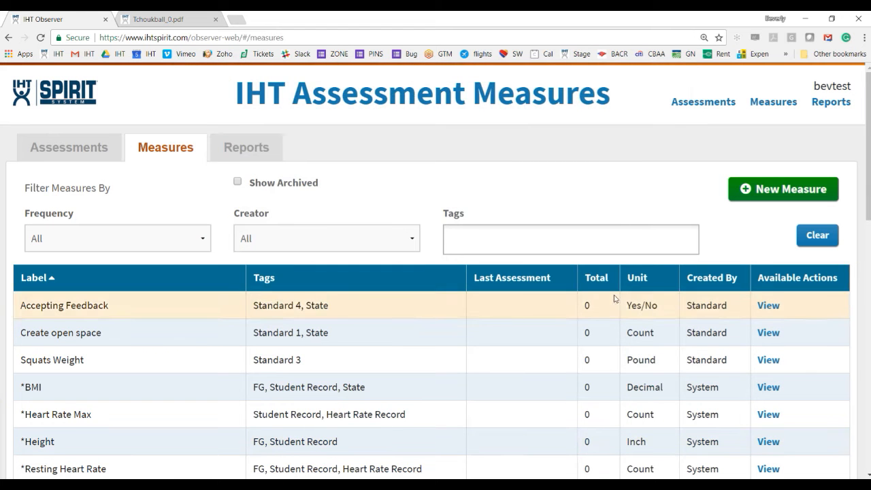
Find the "Working with Other (S4.H3.L2)" measure in the measures list and open it for editing
scroll(436, 272, down, 4)
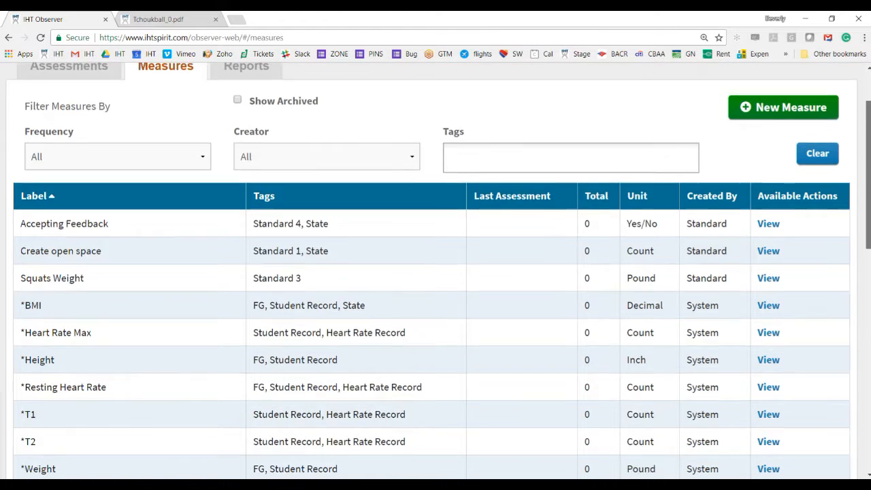
scroll(436, 272, down, 6)
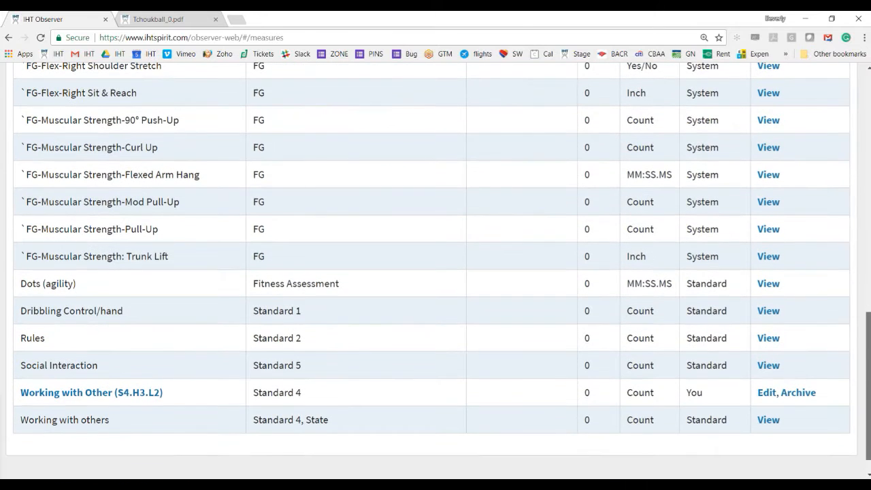
right_click(146, 401)
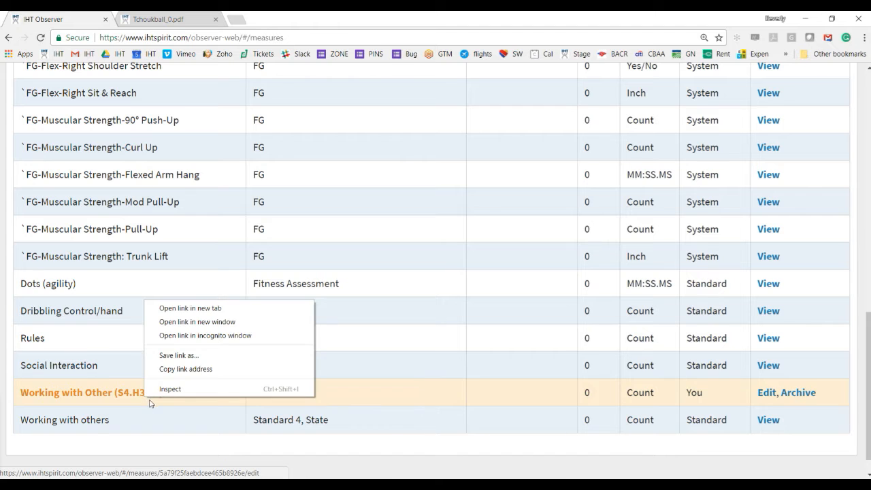
click(84, 395)
click(84, 392)
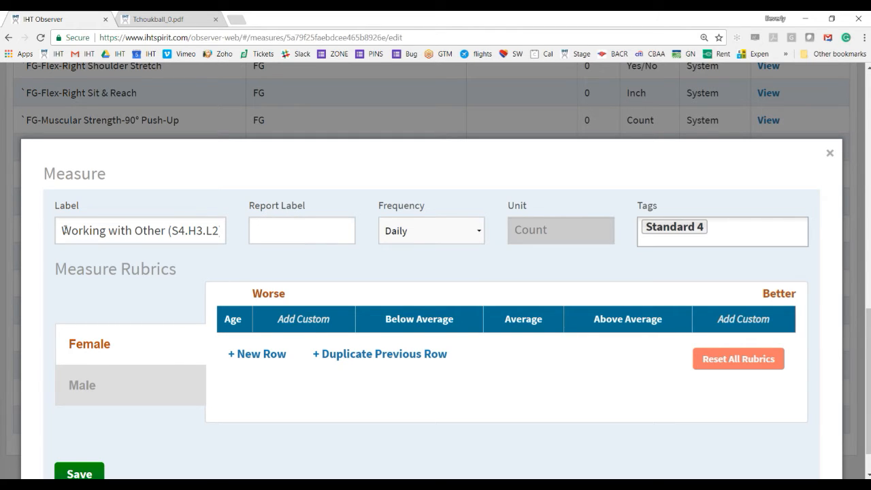
Copy the measure's label "Working with Other (S4.H3.L2)" into its report label
drag(64, 229, 229, 241)
key(ctrl+c)
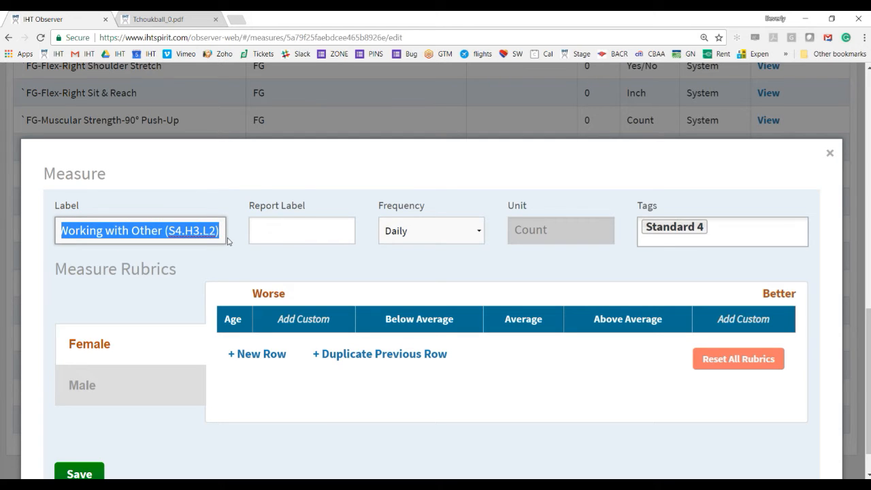
click(256, 224)
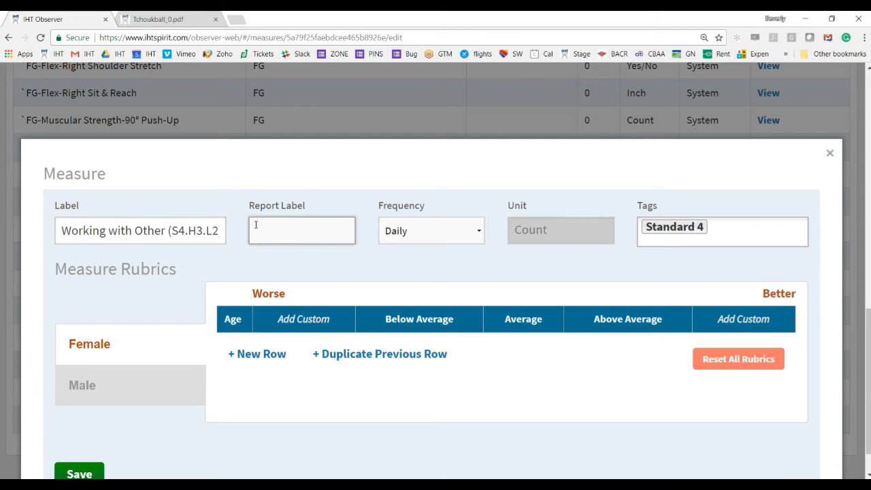
key(ctrl+v)
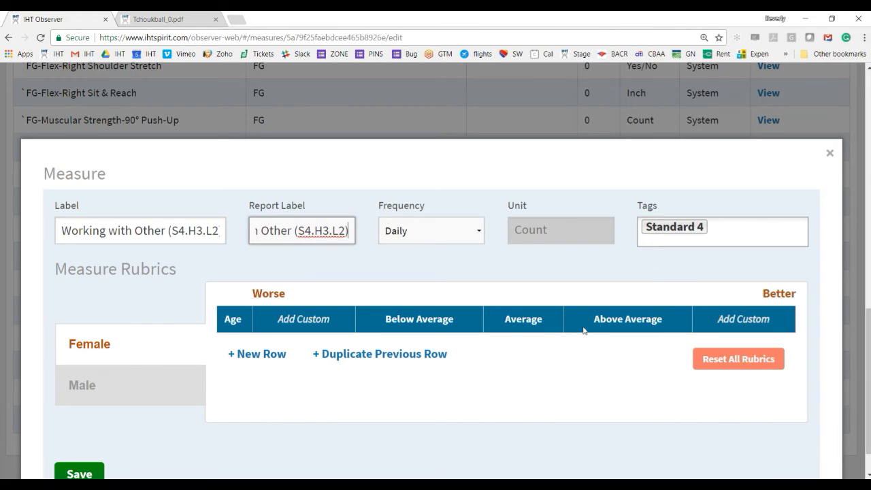
Add a custom lowest rubric level named "Not Assessed" and rename the Below Average level to "Not Yet"
click(287, 325)
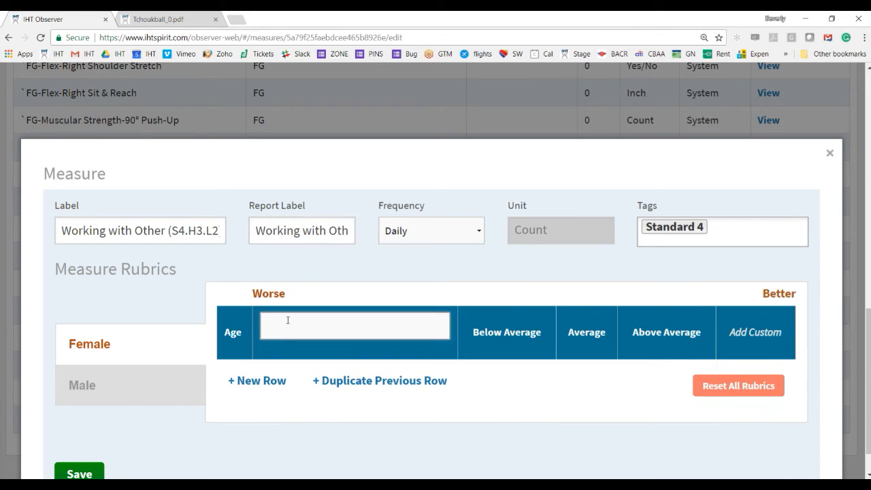
text(Not Assessed)
key(Return)
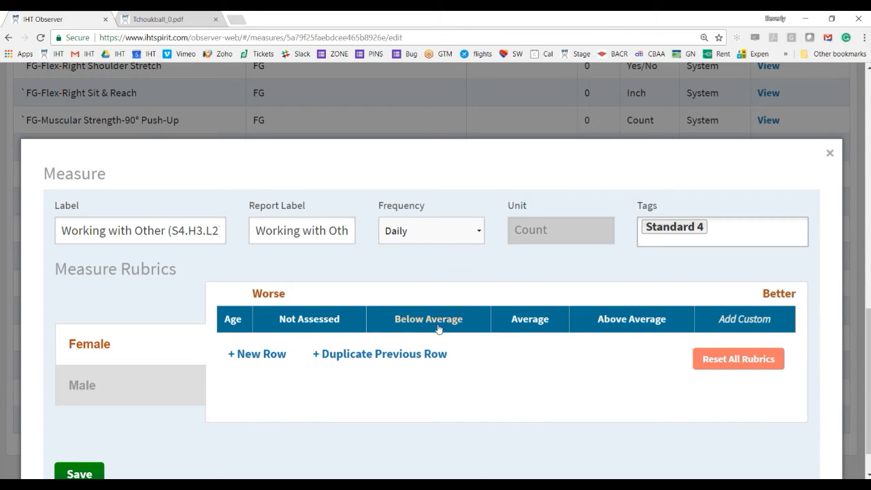
click(404, 319)
drag(442, 327, 278, 331)
text(Not)
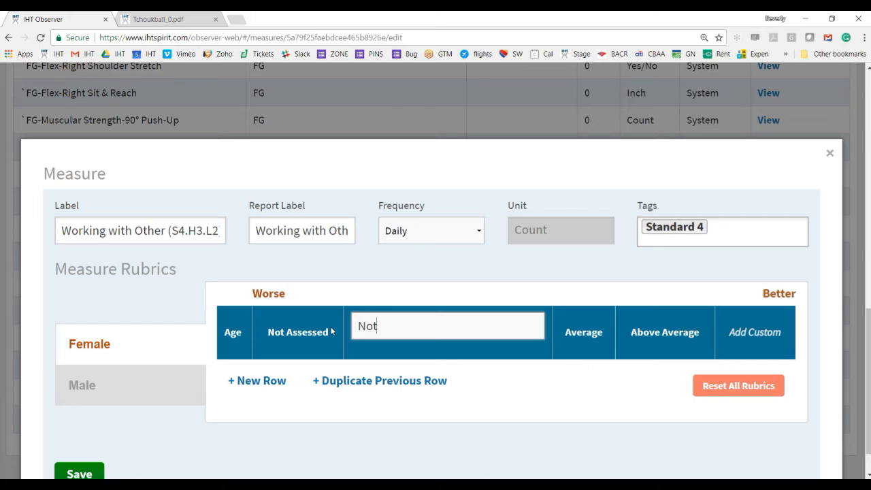
text( Yet)
click(563, 335)
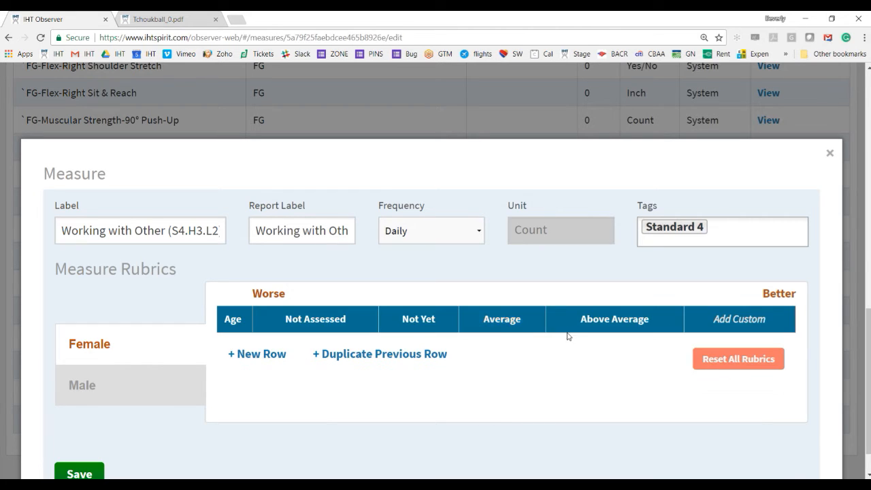
Rename the Average rubric level to "Developing"
click(515, 322)
drag(498, 327, 377, 329)
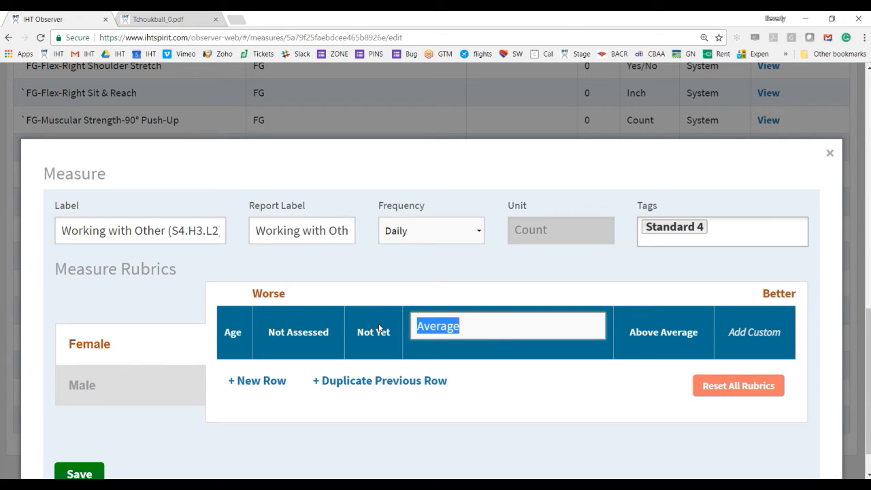
text(Deve)
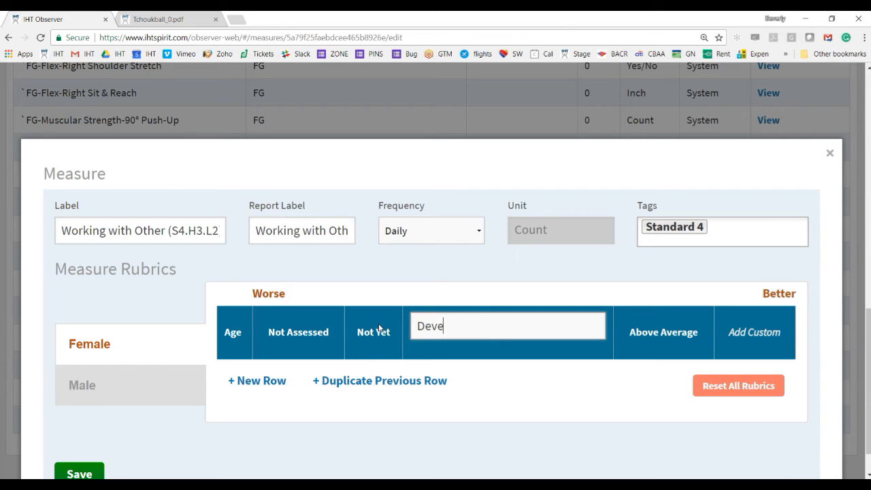
text(loping)
click(650, 334)
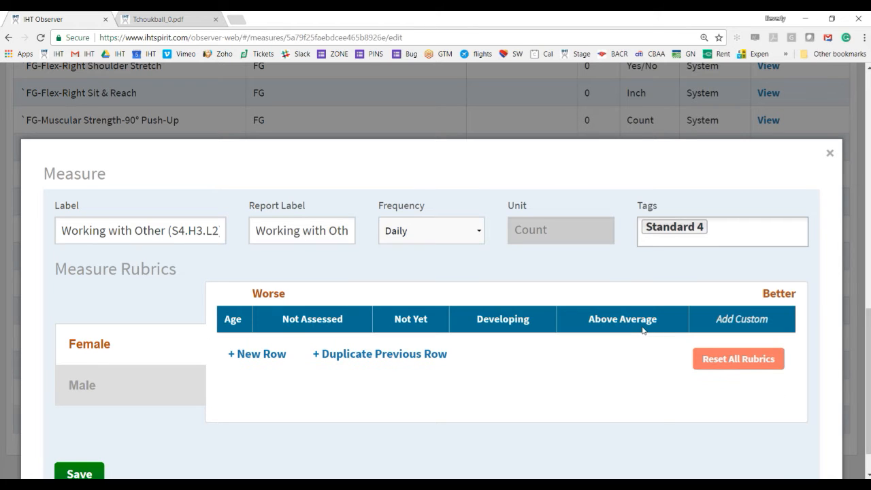
Rename the Above Average rubric level to "Proficient"
click(642, 331)
drag(638, 320, 462, 319)
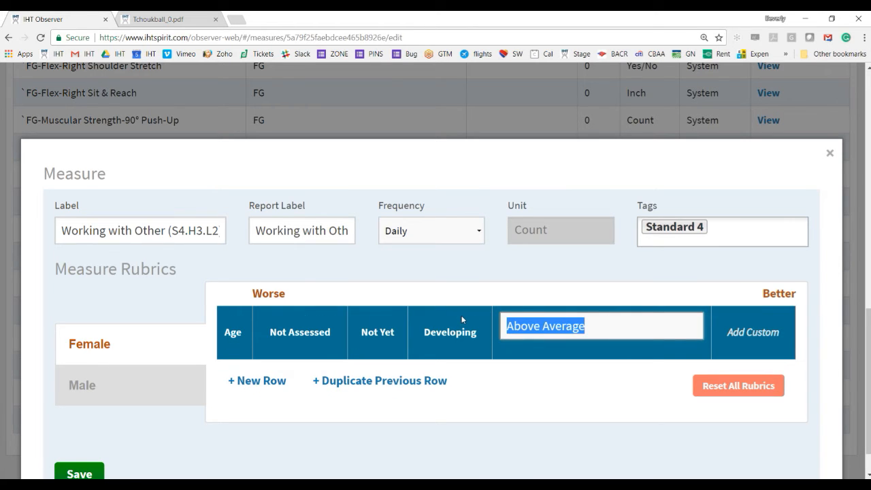
text(Profic)
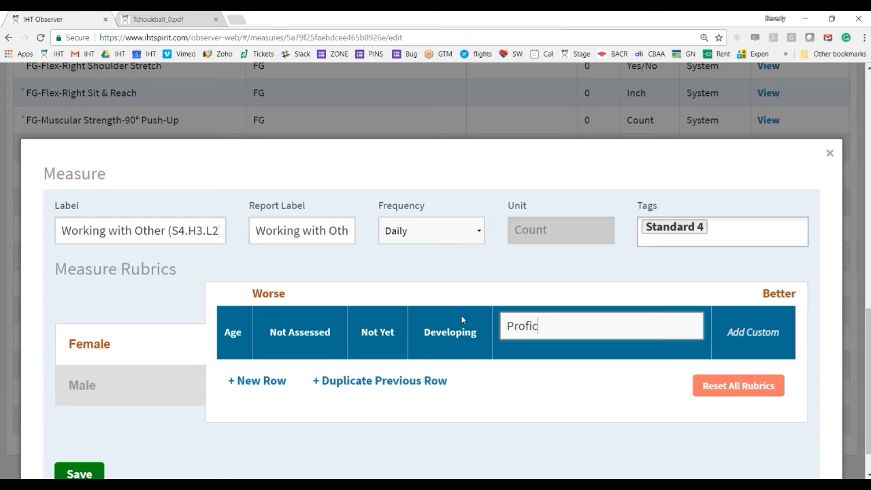
text(ient)
click(735, 337)
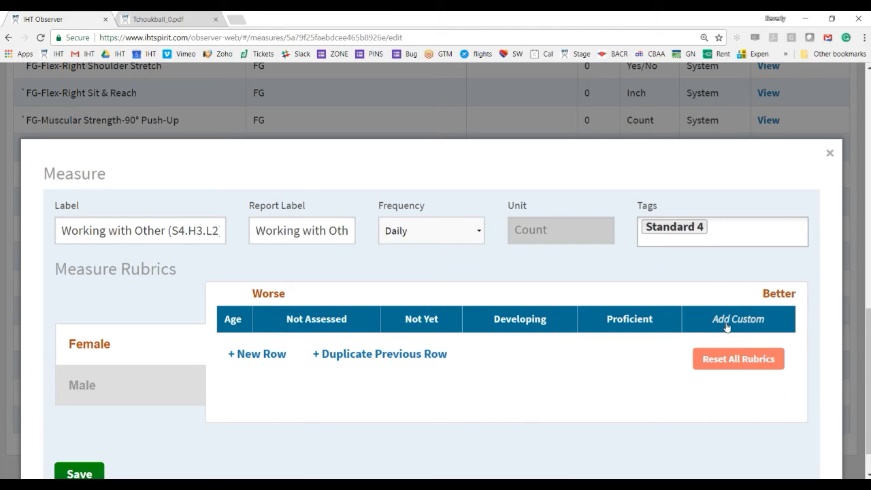
Add a custom highest rubric level named "Exceeds"
click(726, 321)
text(Excedds)
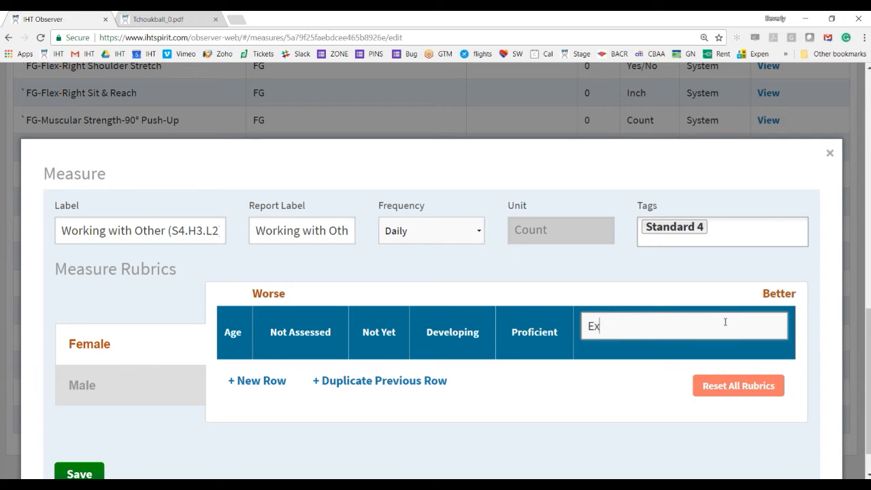
key(BackSpace)
key(BackSpace)
key(BackSpace)
text(eds)
click(623, 276)
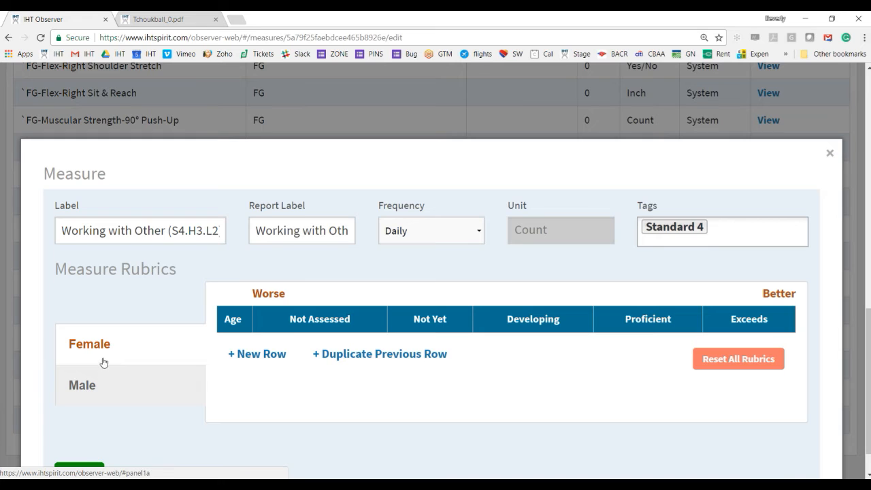
Add a row to the Female rubric and set its age to 14
click(266, 354)
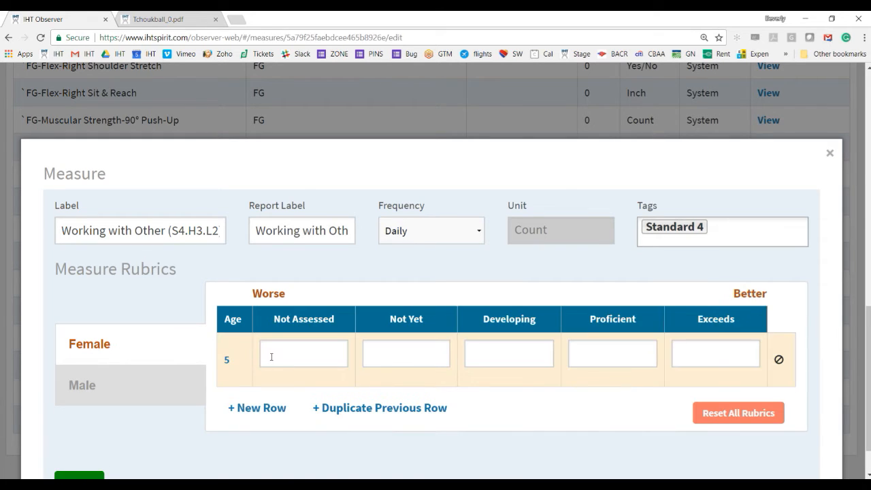
click(230, 356)
drag(230, 357, 241, 356)
key(BackSpace)
text(4)
Score the Female age 14 row 0, 1, 2, 3 and 4 from Not Assessed to Exceeds, and duplicate it for ages 15 and 16
click(307, 352)
text(0)
key(Tab)
text(1)
key(Tab)
text(2)
key(Tab)
text(3)
key(Tab)
text(4)
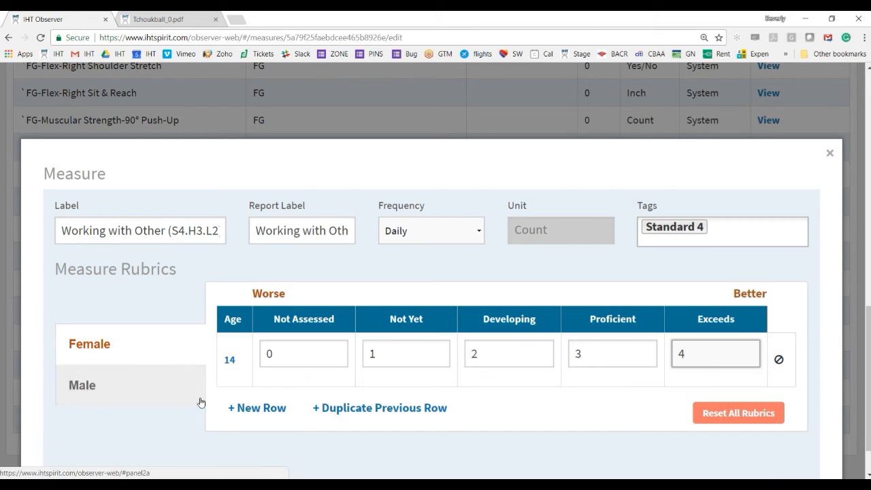
click(341, 412)
click(339, 466)
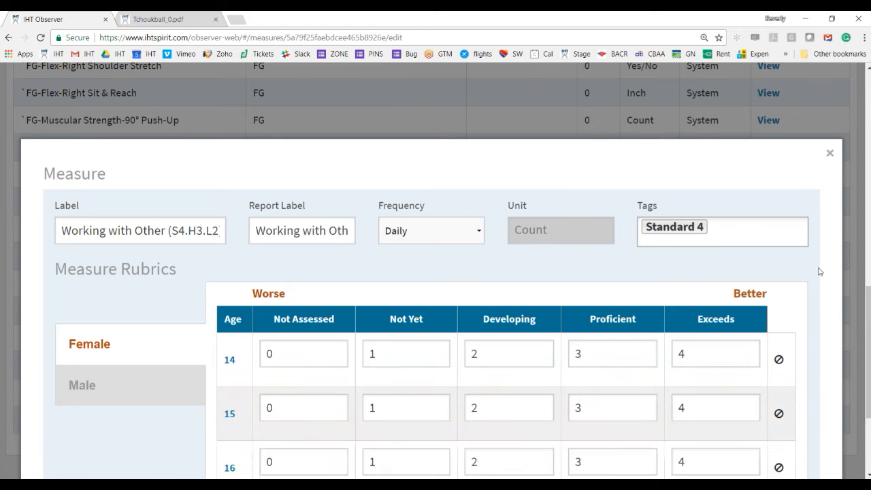
Start the Male rubric with a row for age 14
click(82, 385)
click(235, 298)
text(4)
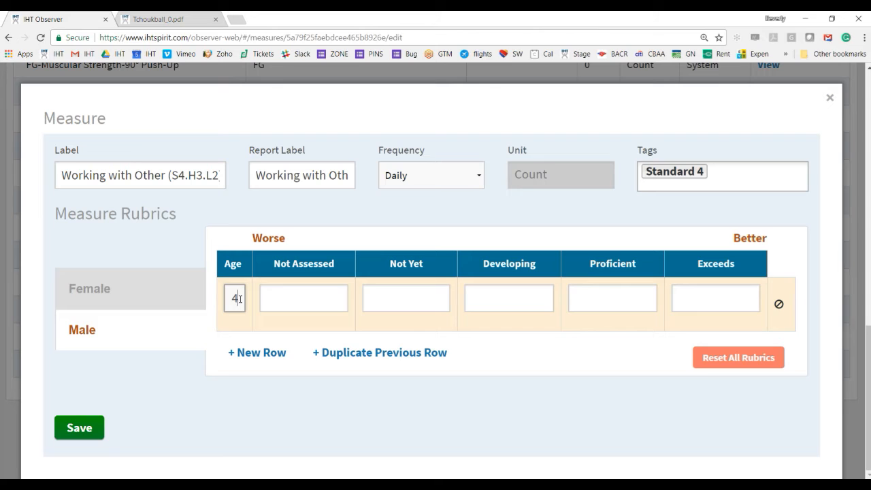
Fill the Male age 14 row with scores 0, 1, 2, 3 and 4 from Not Assessed to Exceeds
click(277, 302)
text(0)
key(Tab)
text(1)
key(Tab)
text(2)
key(Tab)
text(3)
key(Tab)
text(4)
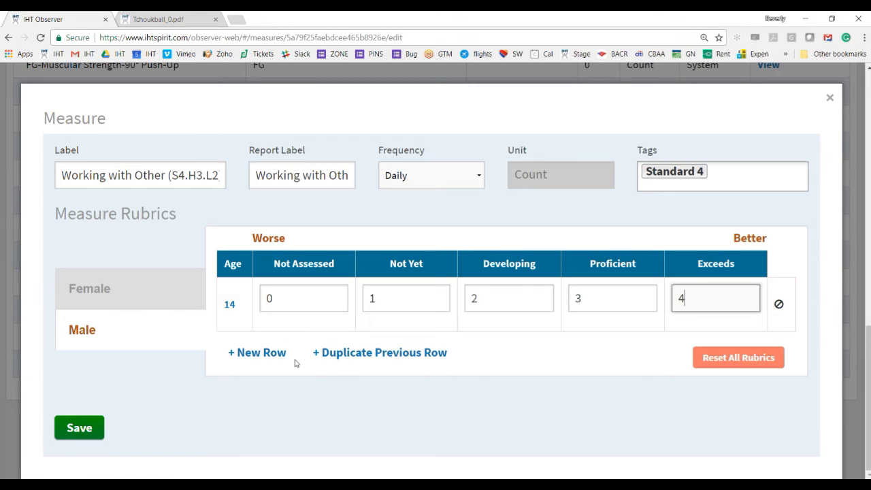
Duplicate the Male age 14 row for age 15 and the ages that follow
click(340, 356)
click(340, 356)
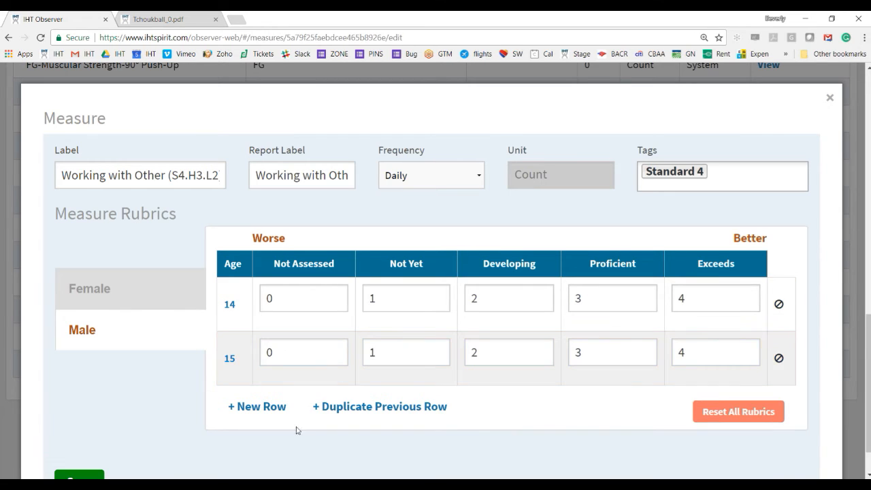
click(401, 408)
click(399, 460)
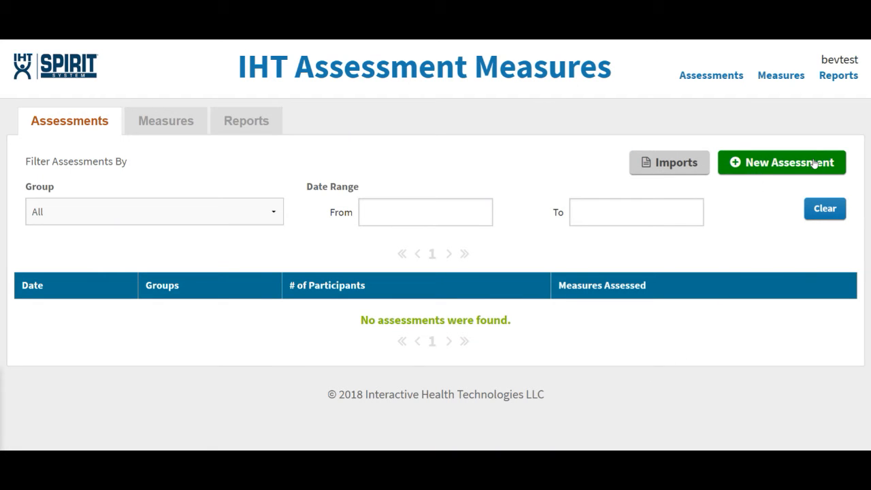
Start a new assessment and add the Standard 1 measure "Specific movement skills -Defense (S1.H1.L1)"
click(815, 163)
scroll(217, 378, down, 1)
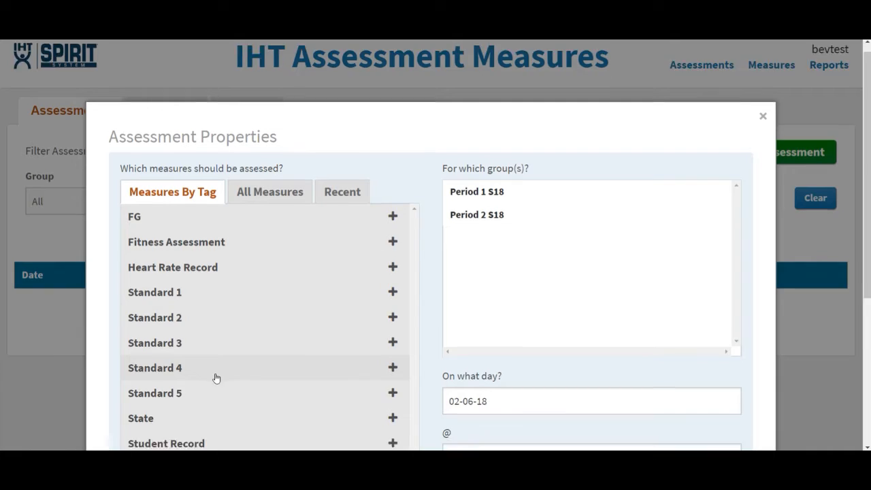
scroll(216, 379, down, 2)
scroll(235, 320, up, 1)
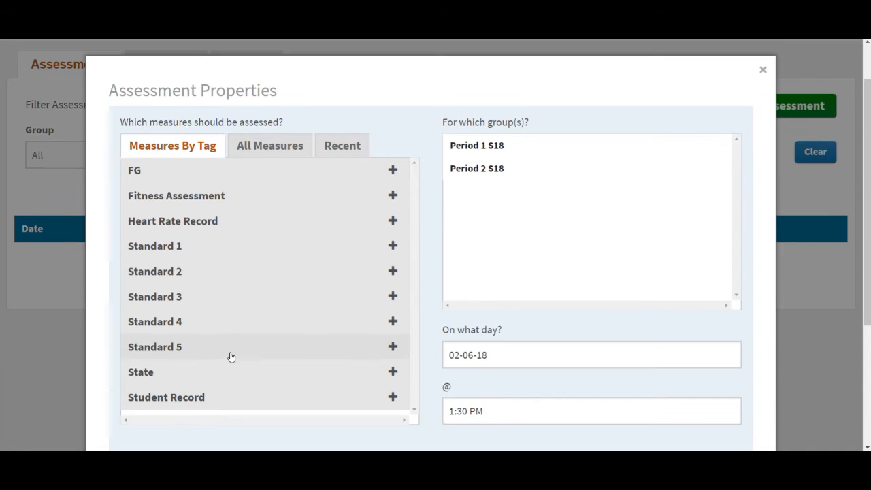
click(159, 249)
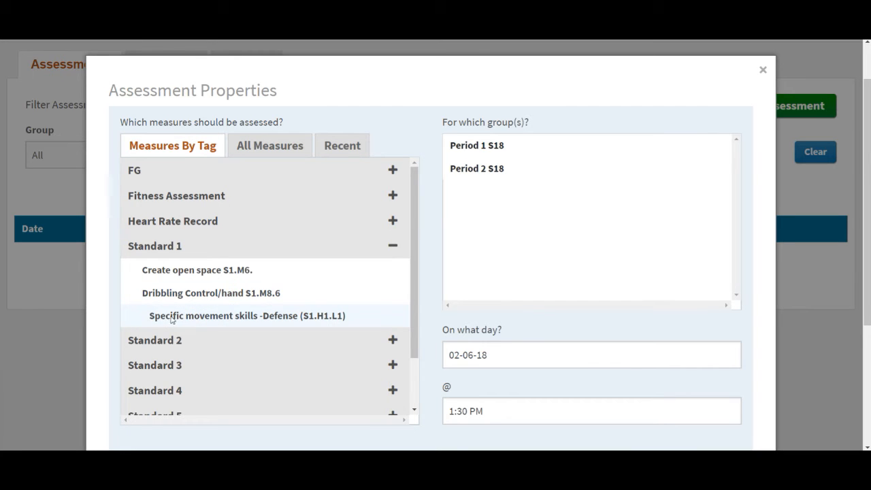
click(202, 319)
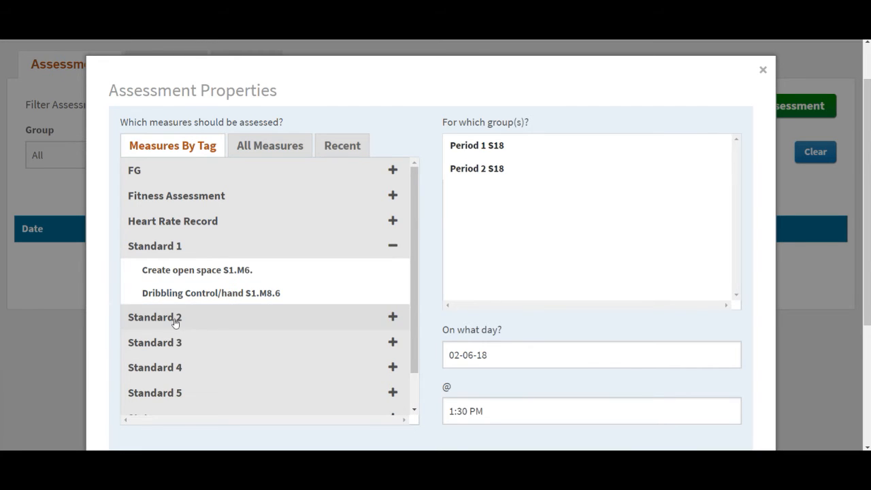
Add the Standard 2 measures "Applies correct terminology (S2.H1.L1)" and "Movement concepts; force, motion, and rotation (S2.H2.L1)" to the assessment
click(175, 319)
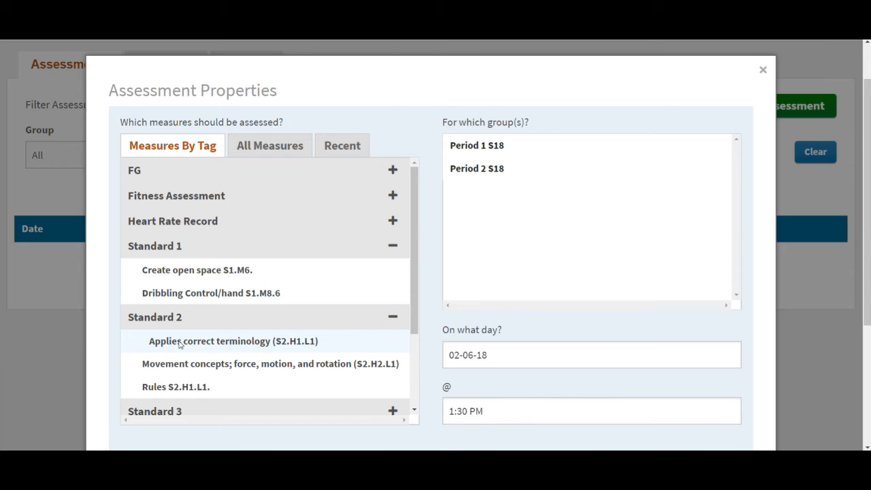
click(179, 342)
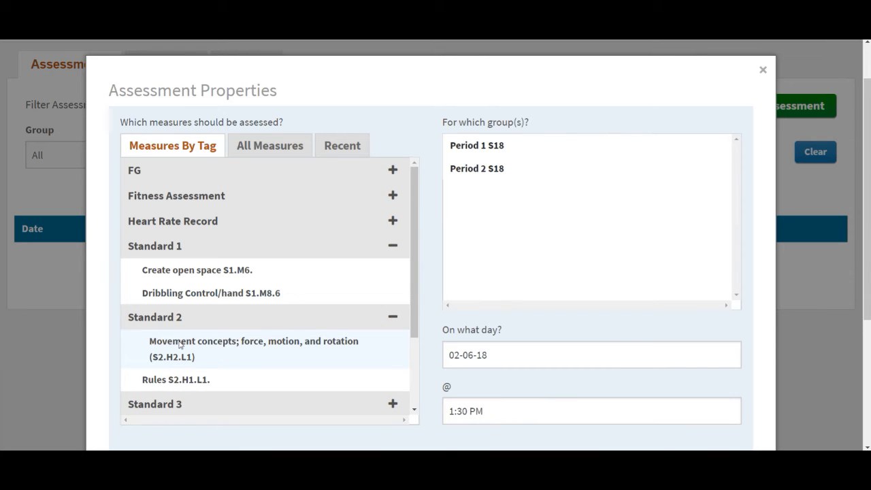
click(179, 344)
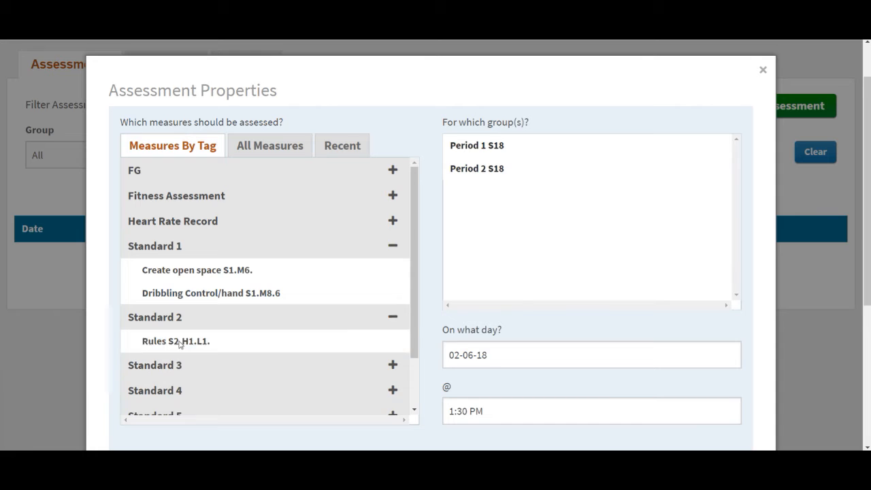
Add the Standard 4 measures "Working with Other (S4.H3.L2)" and "Working with others S4. H4.L2" to the assessment
scroll(180, 368, down, 2)
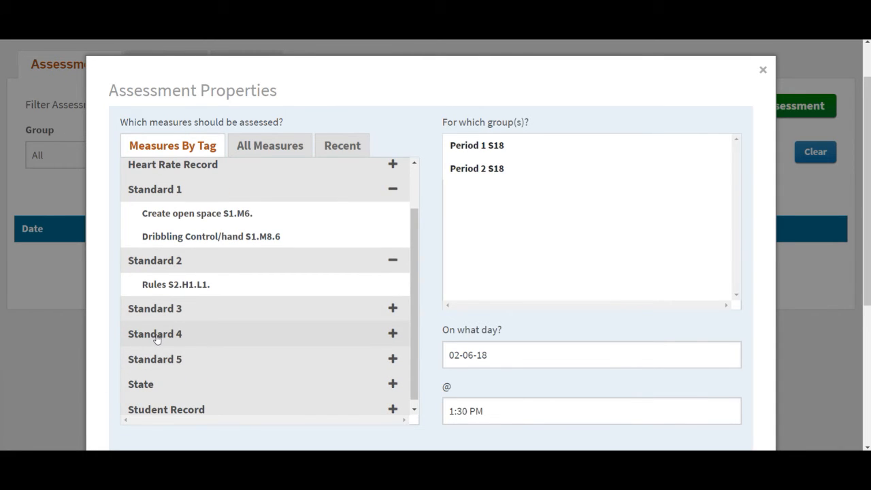
click(157, 340)
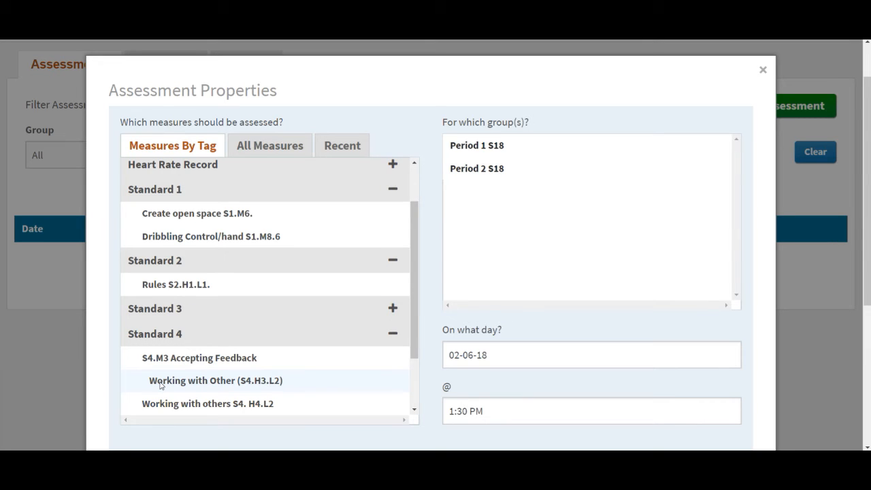
click(161, 385)
click(163, 387)
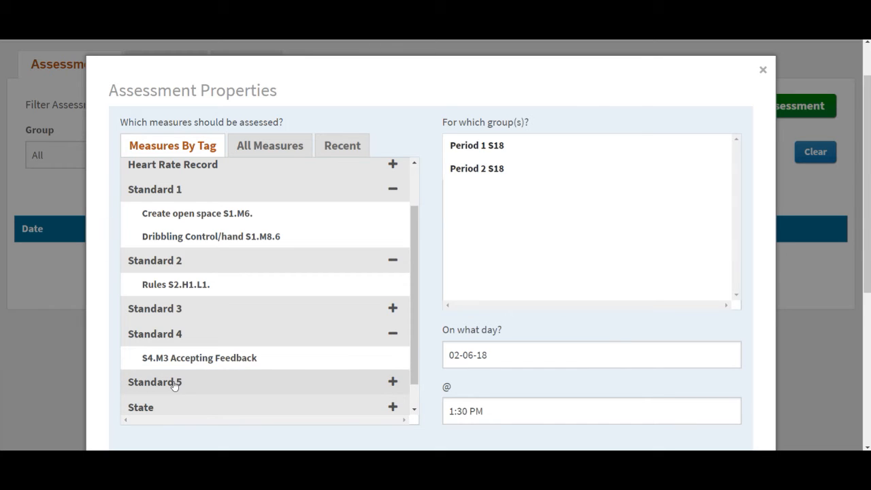
Add the Standard 5 measure "Social Interaction (S5.H4.L2)" and choose Period 1 S18 as the group to assess
click(174, 384)
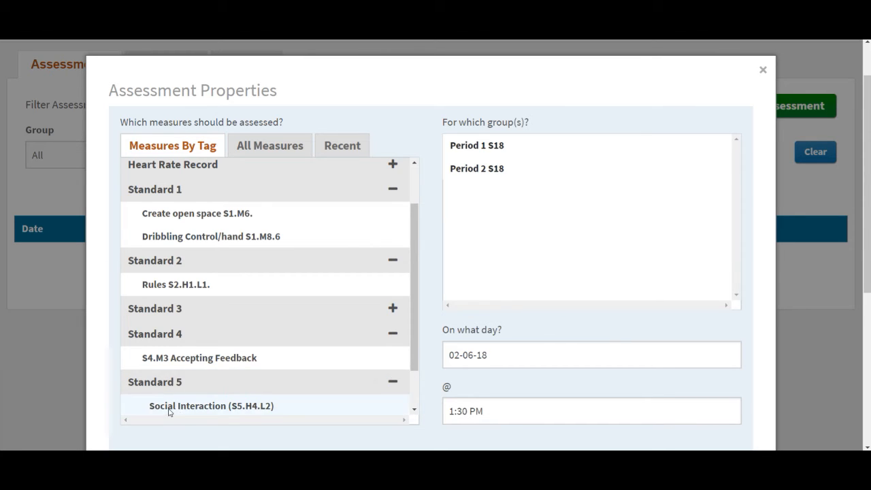
click(194, 407)
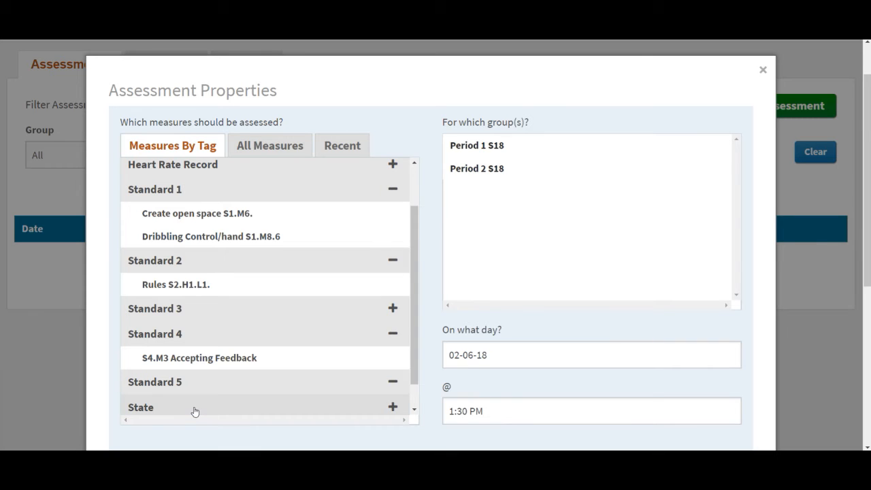
click(484, 149)
scroll(469, 303, down, 4)
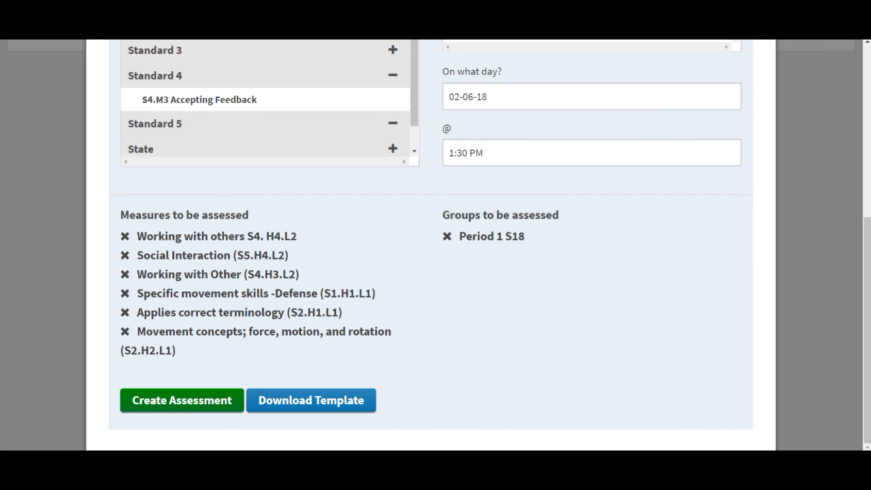
Create the assessment for Period 1 S18 and open the score entry for the measure "Working with others S4. H4.L2"
click(181, 402)
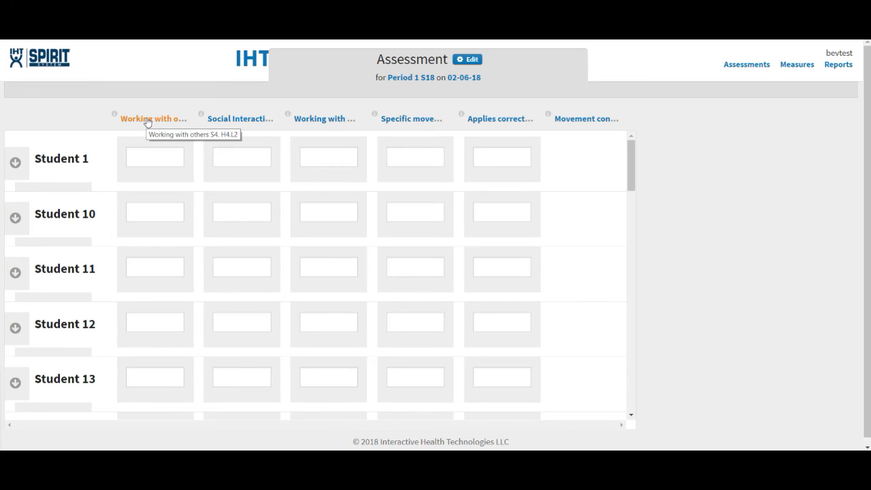
click(147, 120)
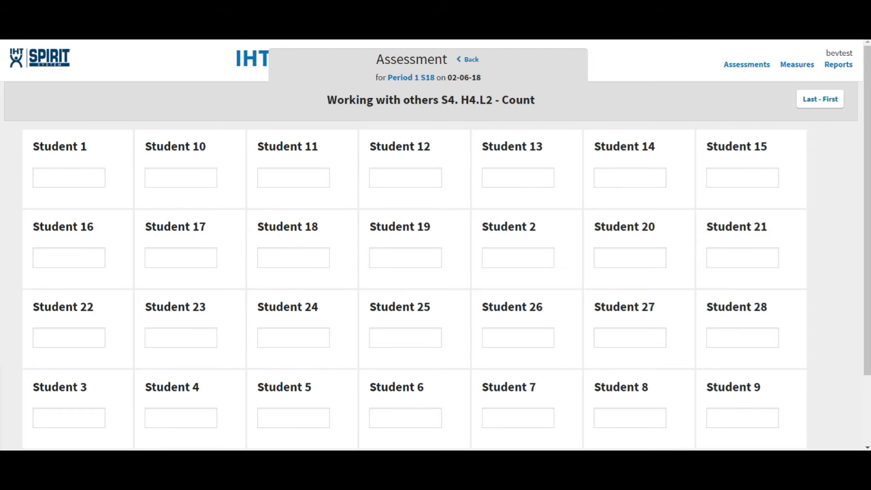
Check the "Working with others" rubric descriptions in Tchoukball_0.pdf and return to the assessment
key(ctrl+Tab)
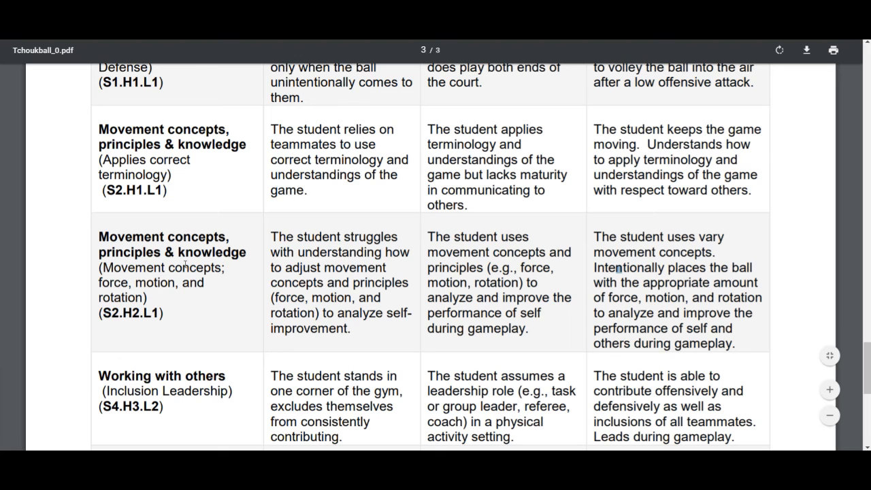
scroll(185, 266, down, 2)
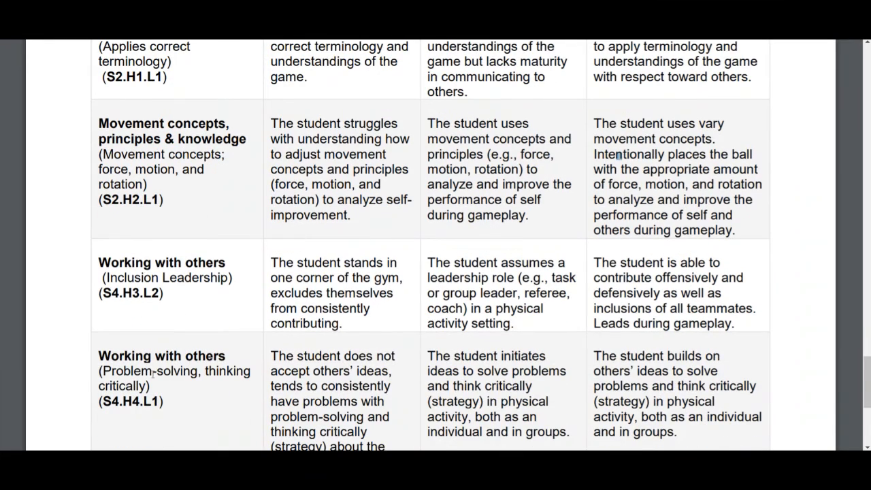
scroll(240, 384, down, 1)
key(ctrl+Tab)
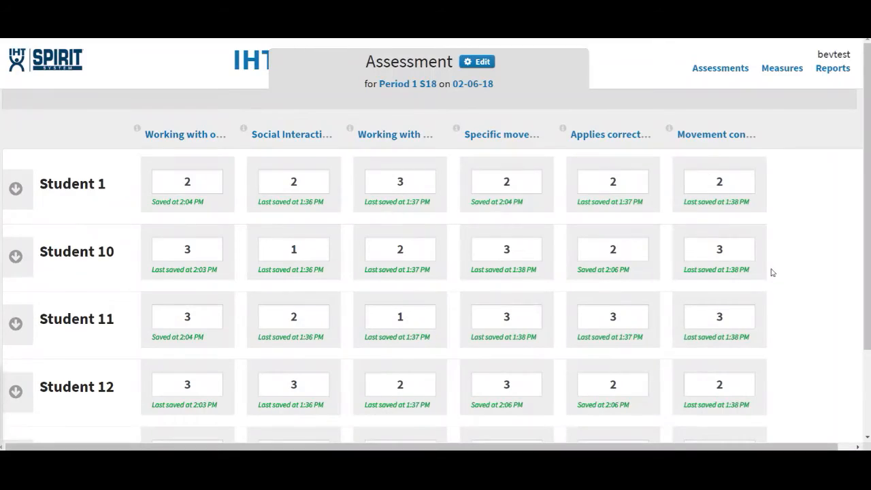
Start a new report titled "Test" plus the teacher's first name, with type Assessment Detail Report and starting date 02-05-18
click(825, 71)
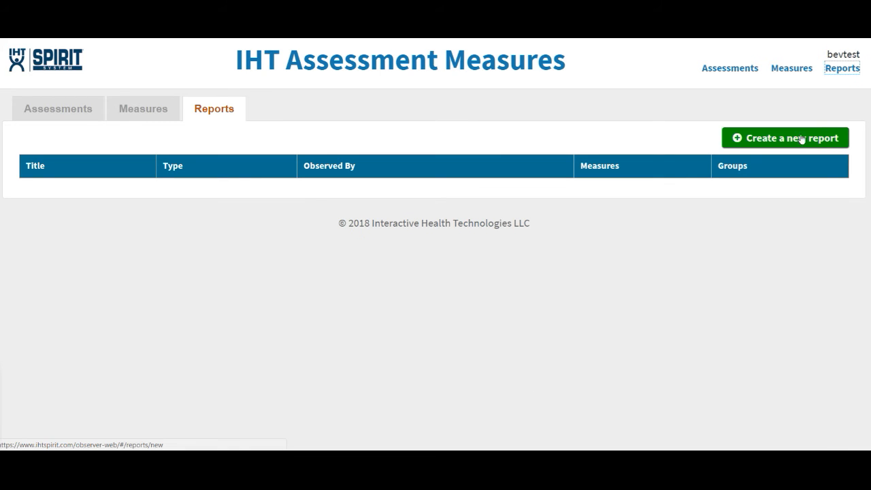
click(764, 139)
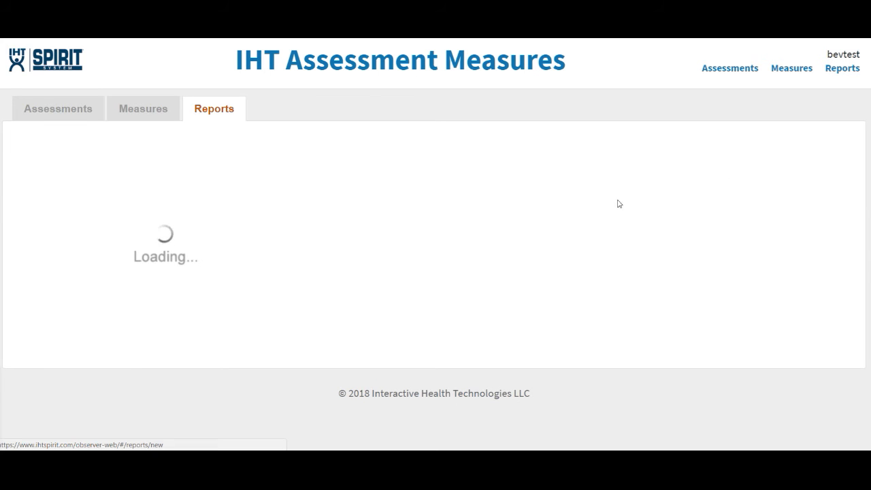
click(140, 190)
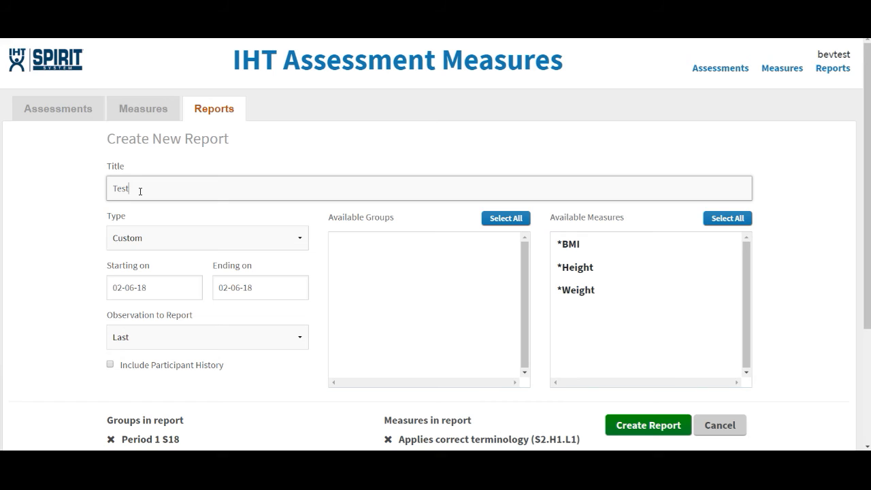
click(150, 248)
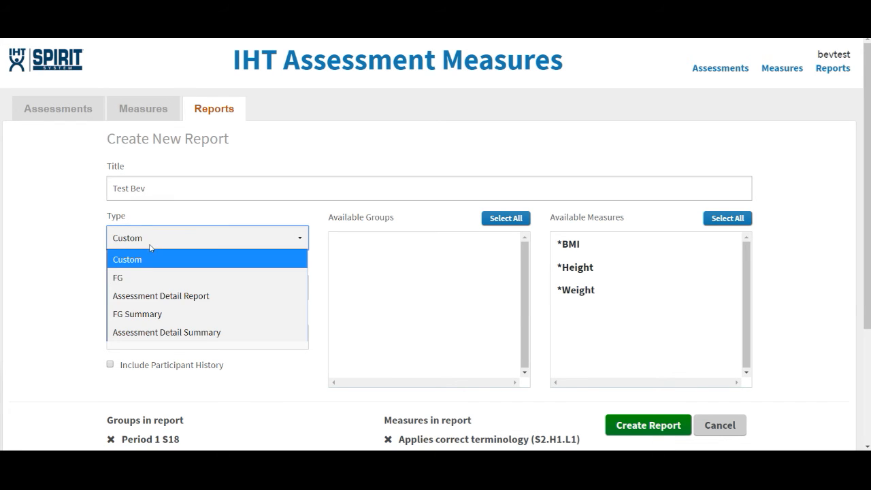
click(175, 301)
click(167, 293)
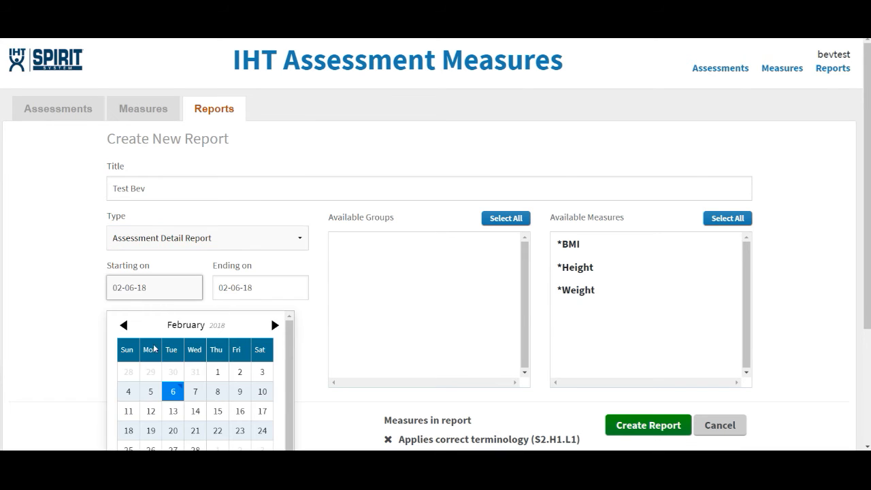
click(151, 391)
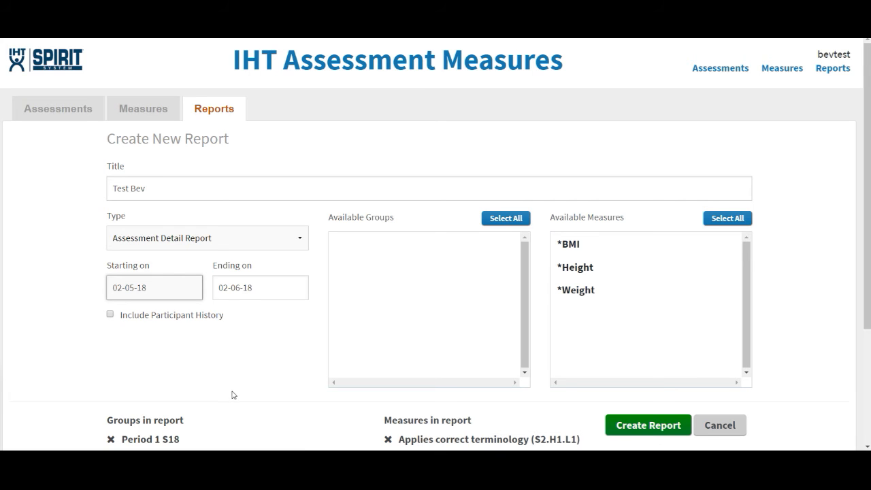
Review the report's group and measures, include participant history, and create the Assessment Detail Report
scroll(245, 389, down, 3)
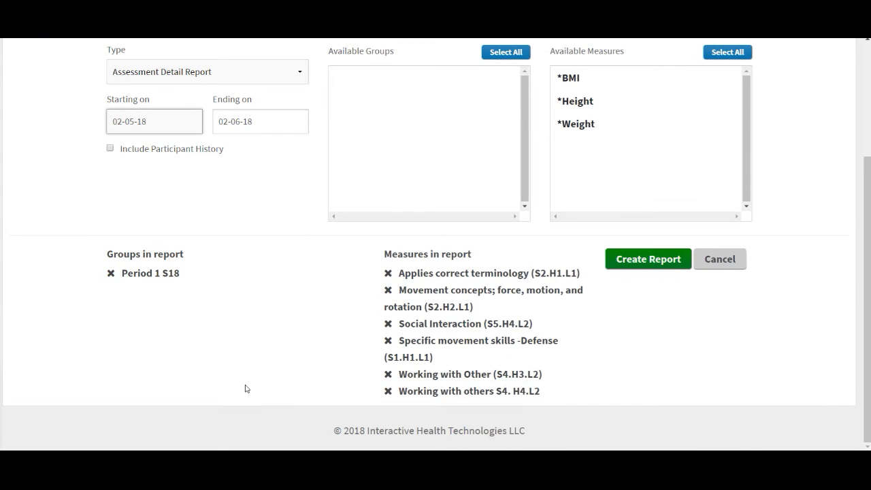
scroll(245, 388, up, 1)
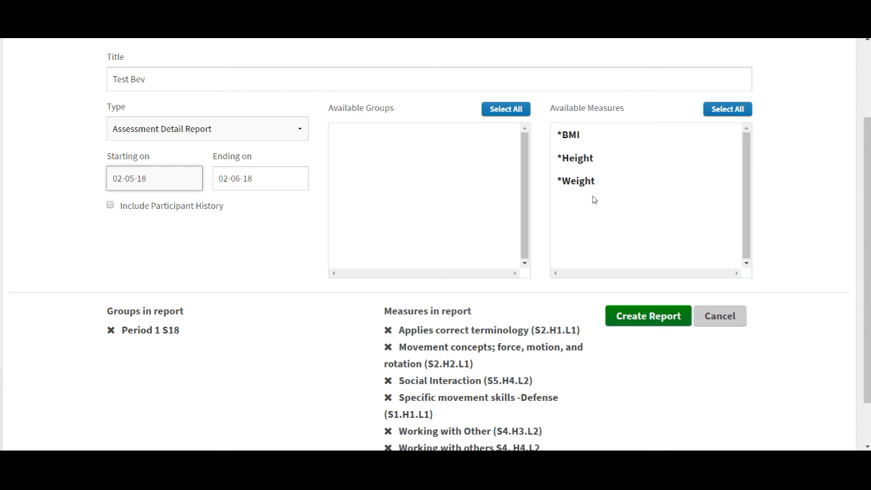
click(110, 206)
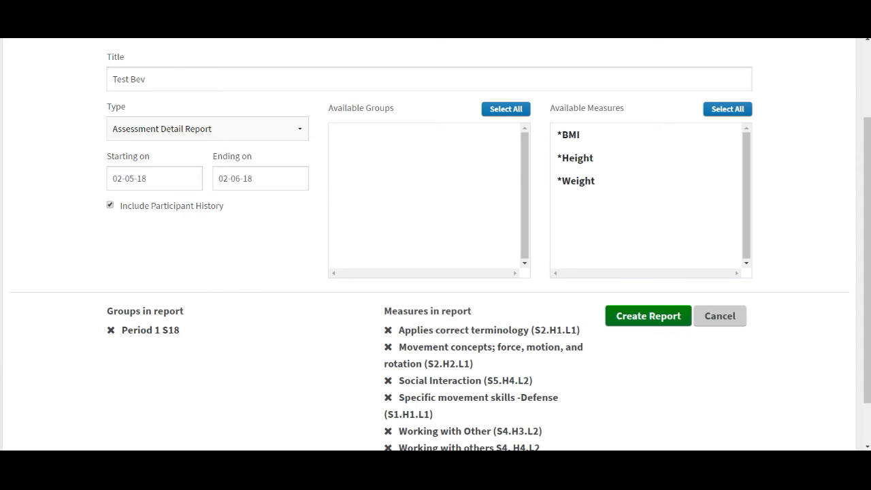
scroll(622, 403, down, 1)
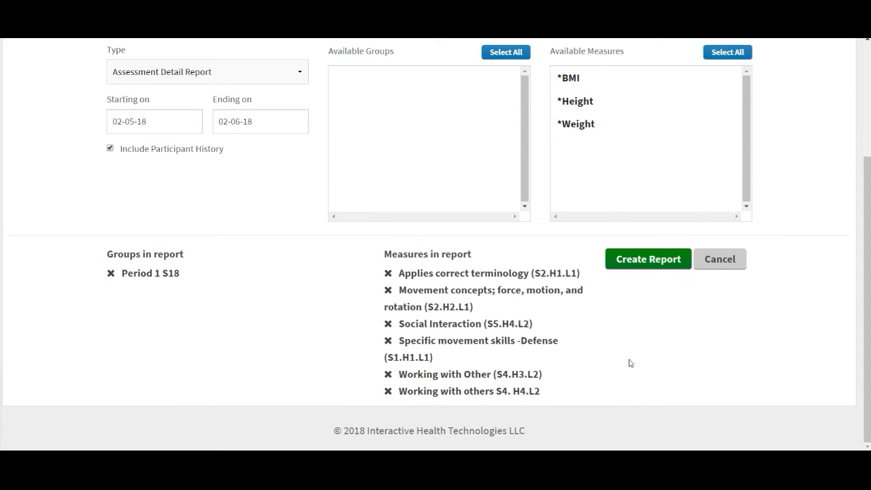
click(649, 261)
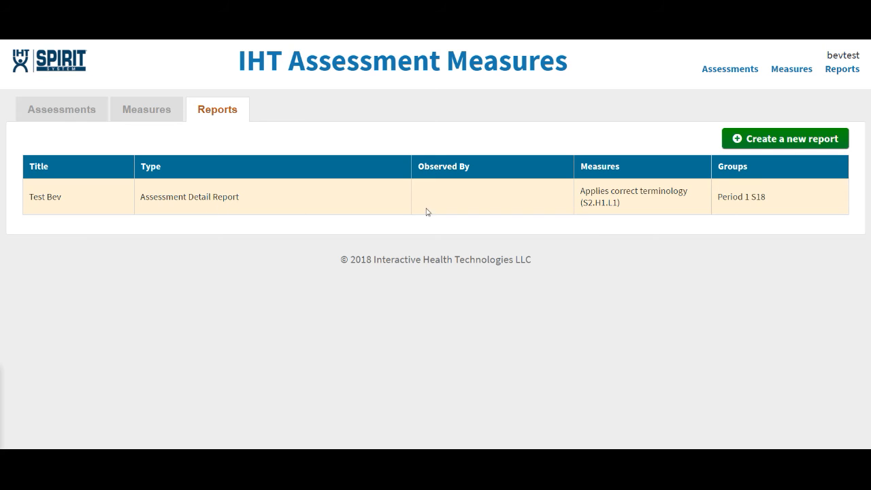
Start another report titled with the teacher's first name plus "Test", type Assessment Detail Summary, starting 02-05-18, with participant history included
click(810, 146)
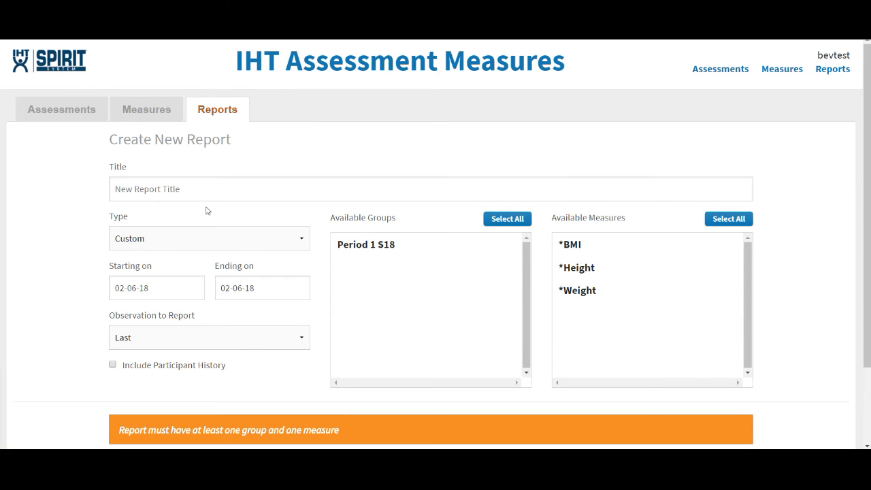
click(191, 187)
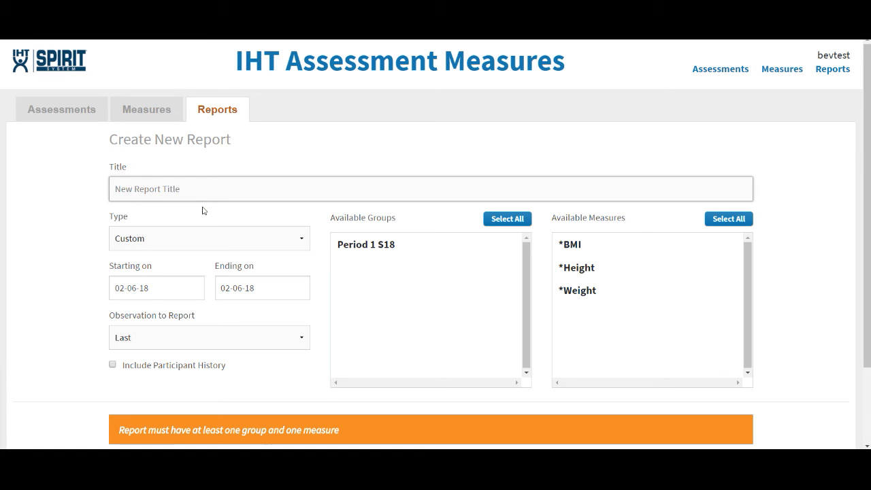
text(Bev Test)
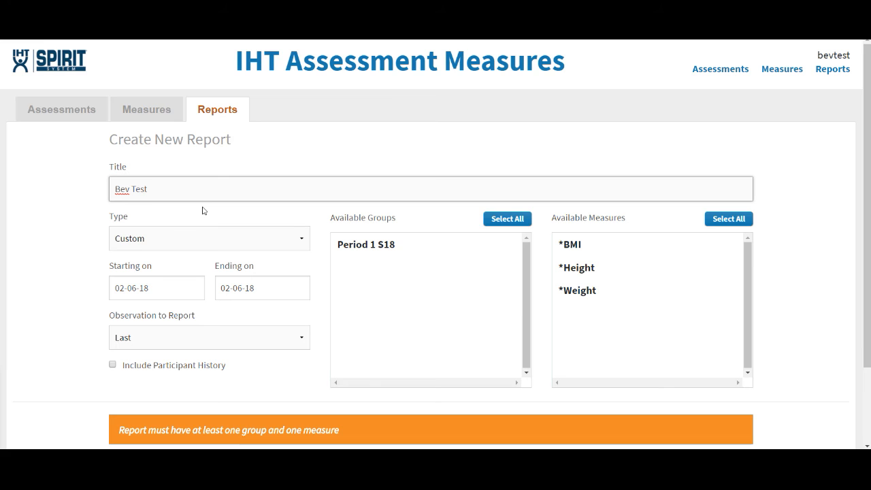
click(186, 246)
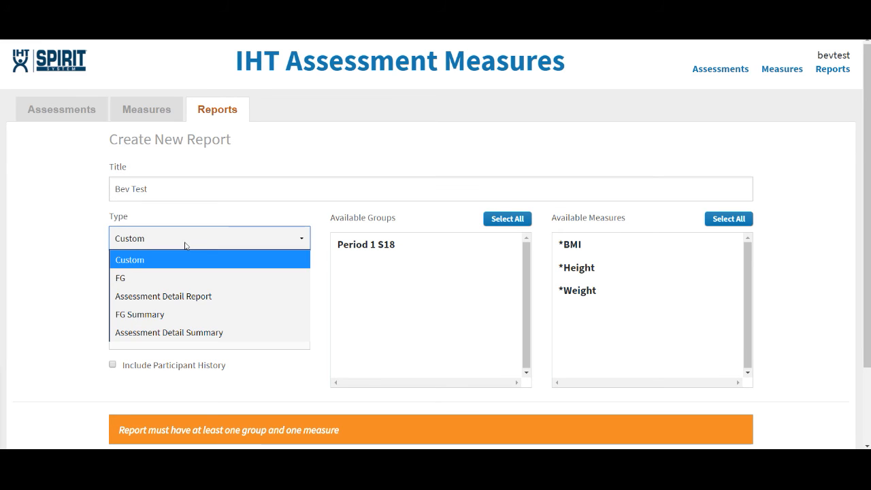
click(170, 333)
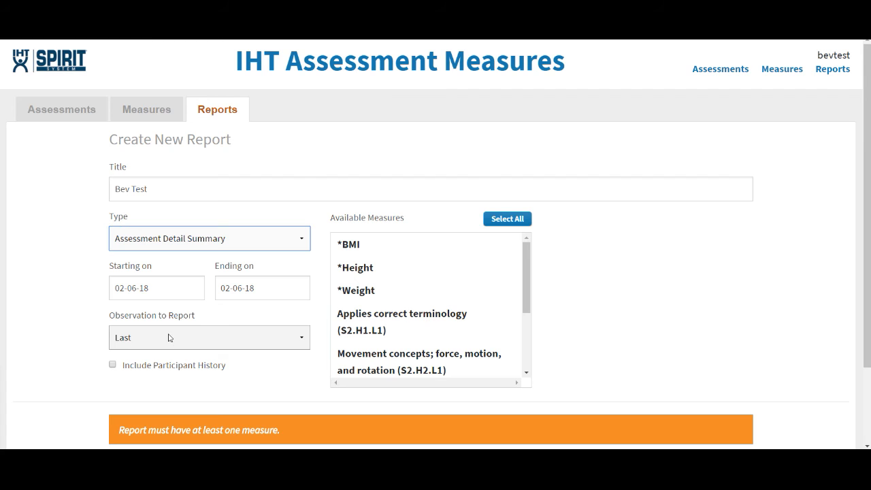
click(190, 287)
click(155, 392)
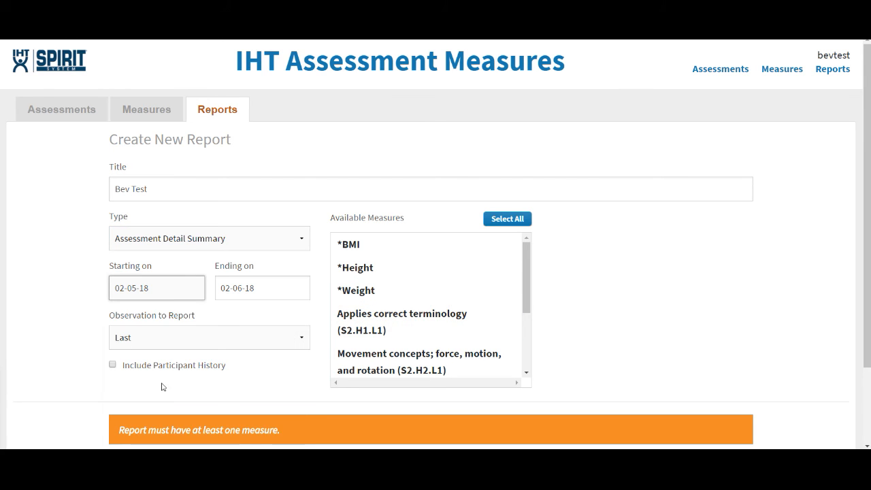
scroll(200, 357, down, 2)
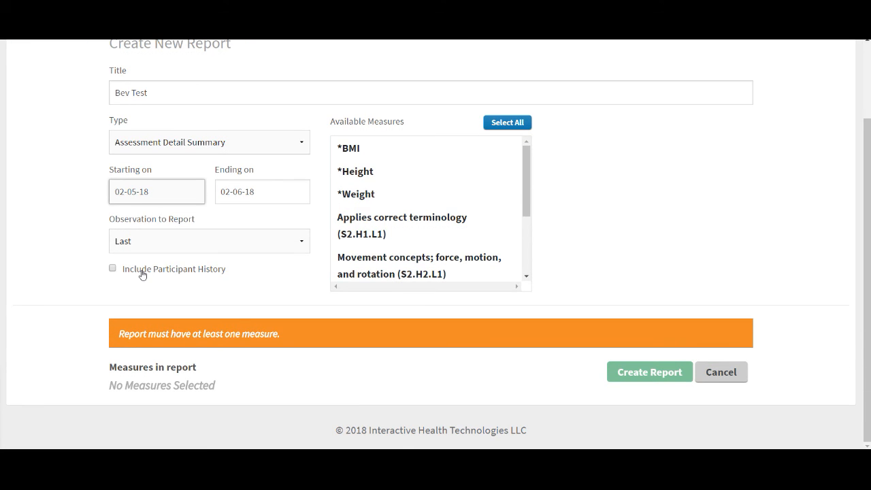
click(111, 270)
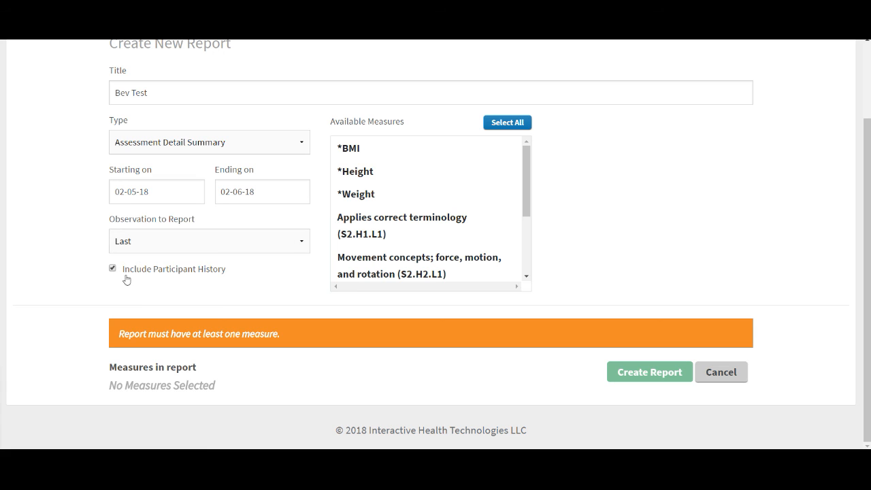
Add measures S2.H1.L1, S2.H2.L1, S5.H4.L2, S1.H1.L1, S4.H3.L2 and S4. H4.L2 to the summary report and create it
click(406, 221)
click(399, 275)
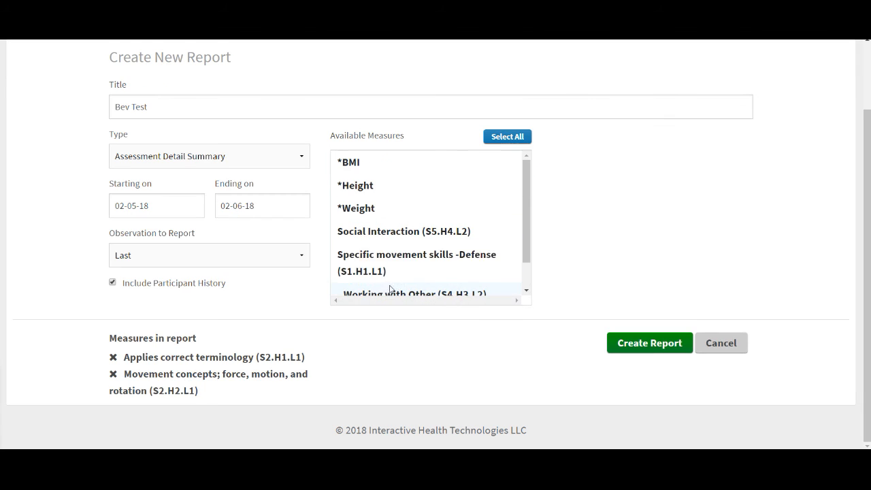
click(384, 258)
click(384, 217)
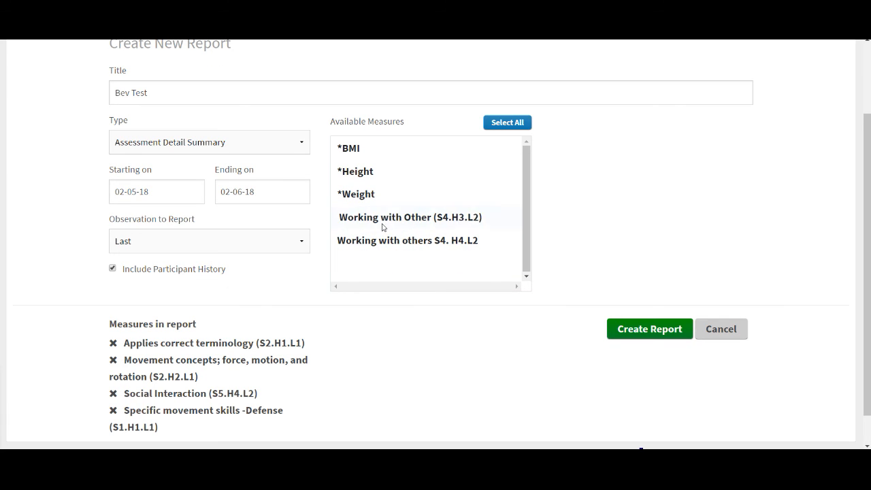
click(384, 219)
click(381, 219)
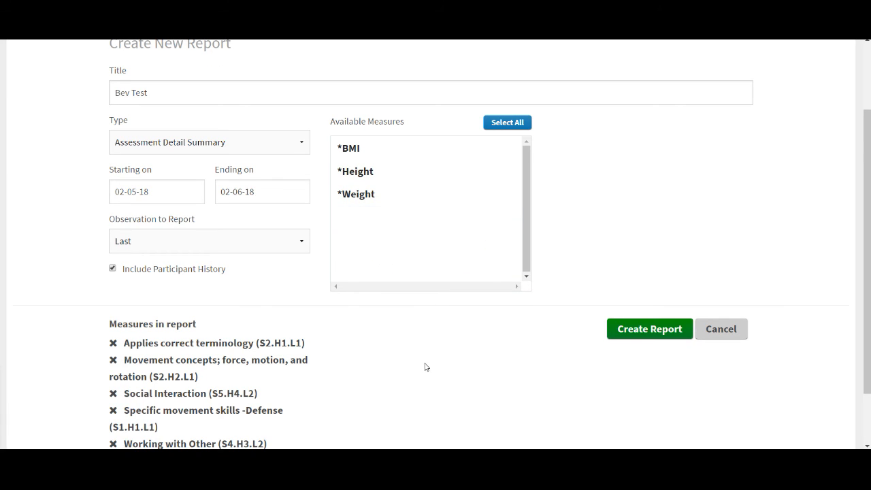
scroll(419, 357, down, 1)
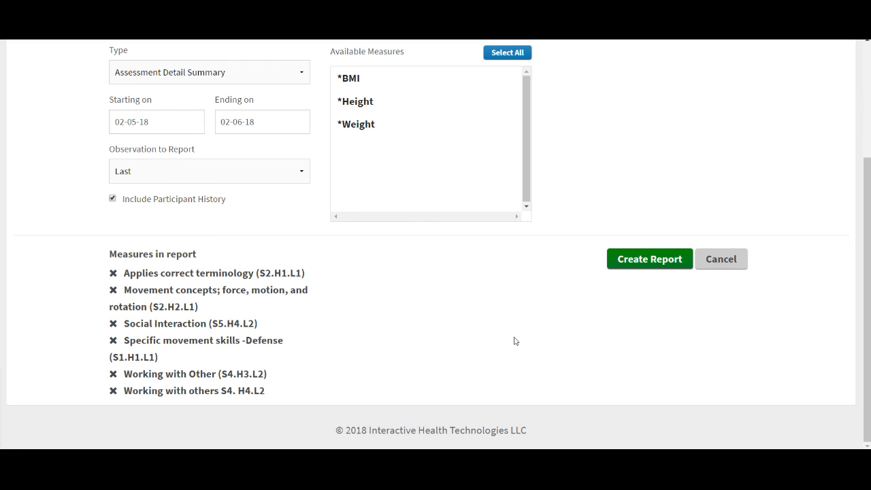
click(638, 259)
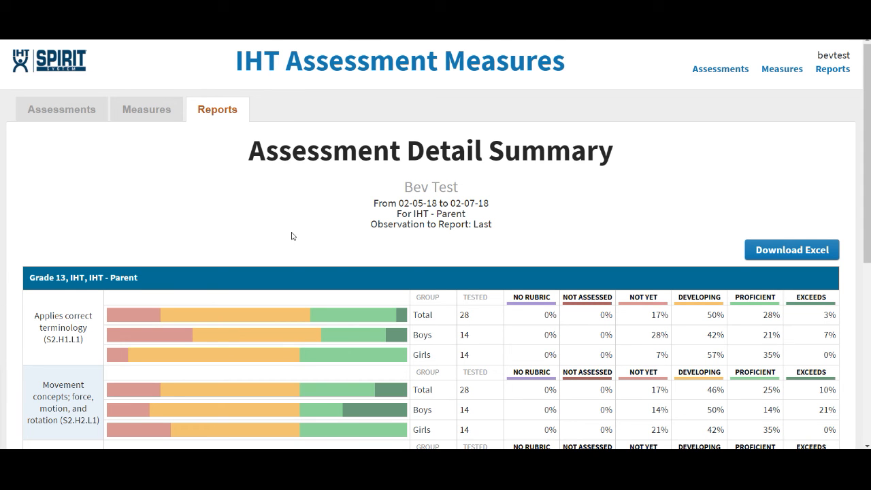
Examine the summary's rating breakdown per measure, and open the saved Assessment Detail Report to review Student 1's results
scroll(289, 234, down, 3)
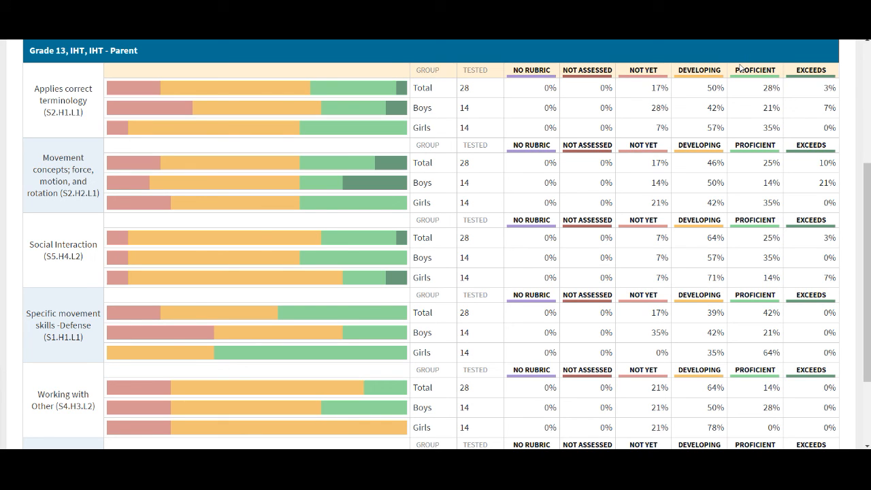
scroll(439, 163, up, 4)
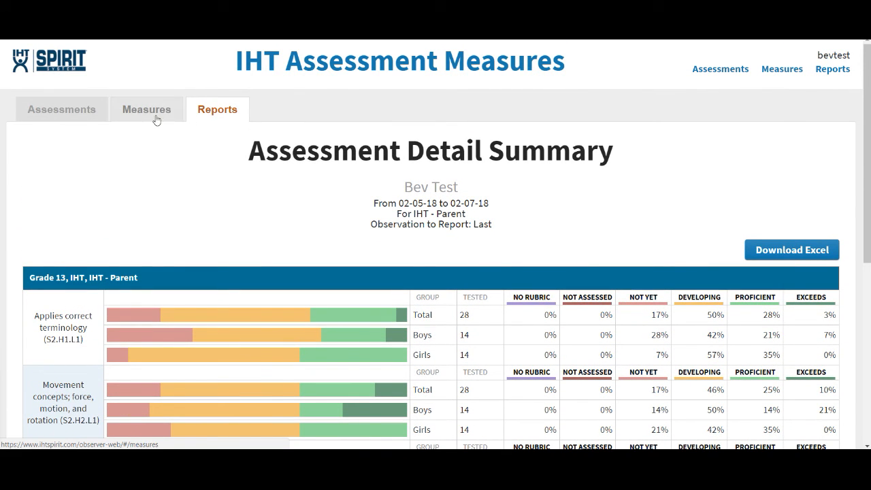
click(211, 114)
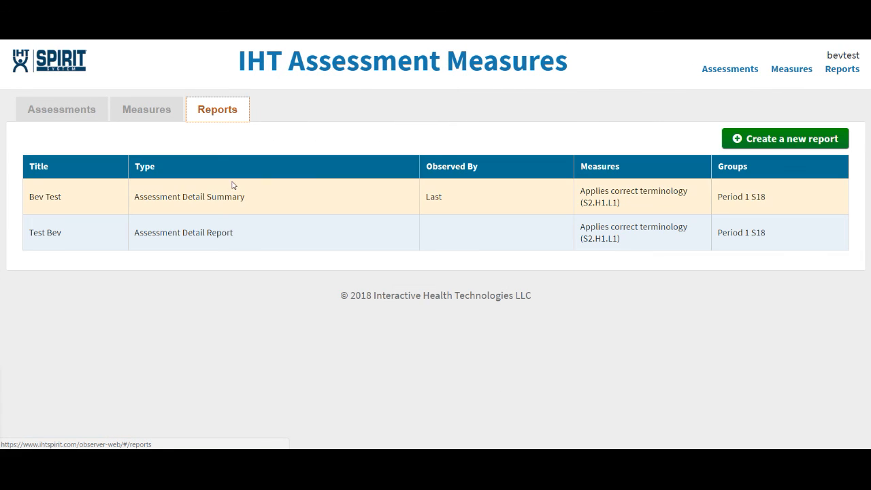
click(212, 235)
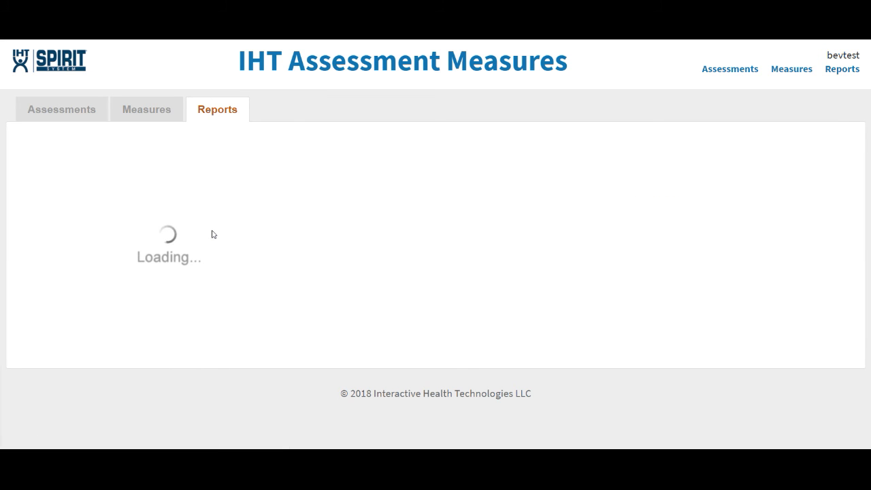
scroll(218, 227, down, 3)
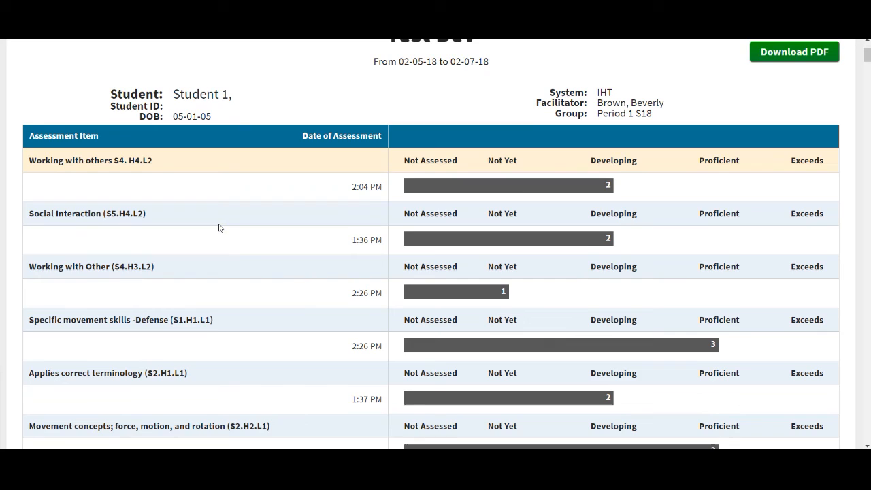
scroll(219, 227, down, 1)
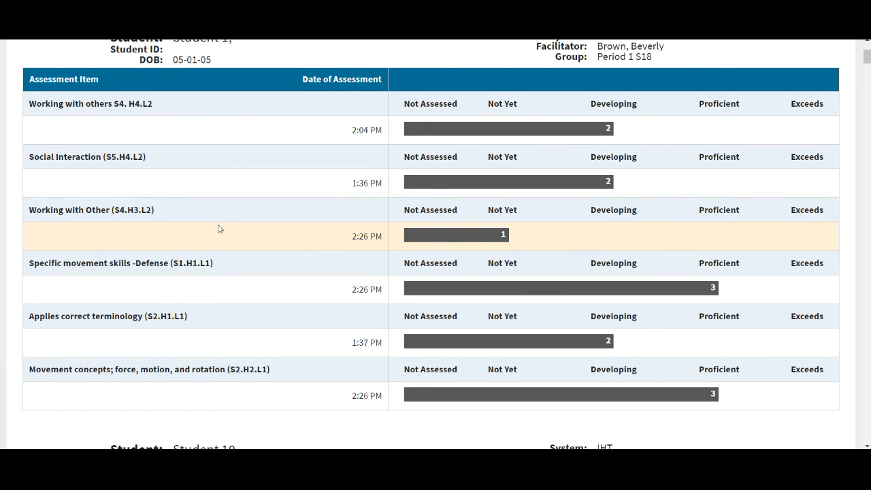
Examine the detail report's download options and compare the per-measure ratings of Student 1 and Student 10
scroll(219, 227, up, 1)
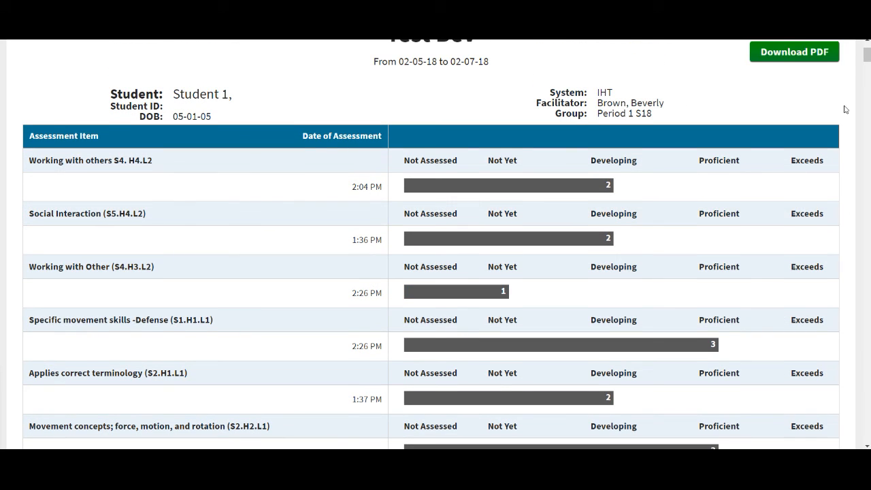
scroll(845, 108, up, 1)
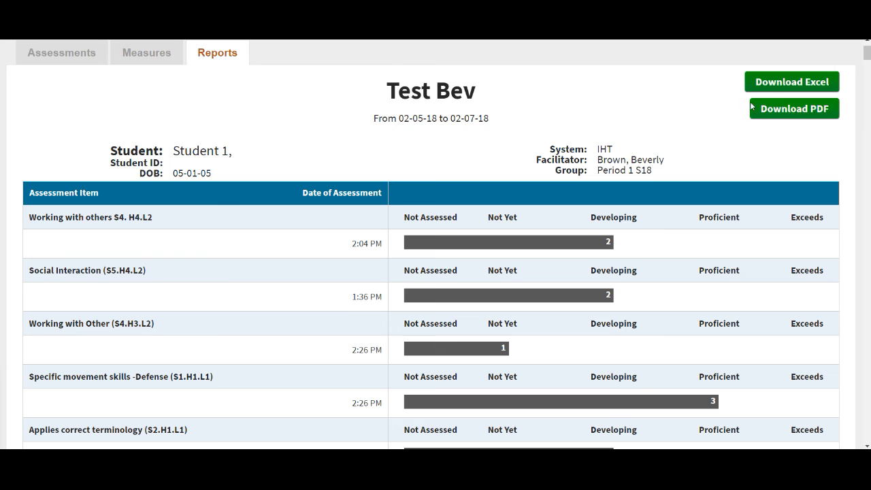
scroll(517, 156, down, 1)
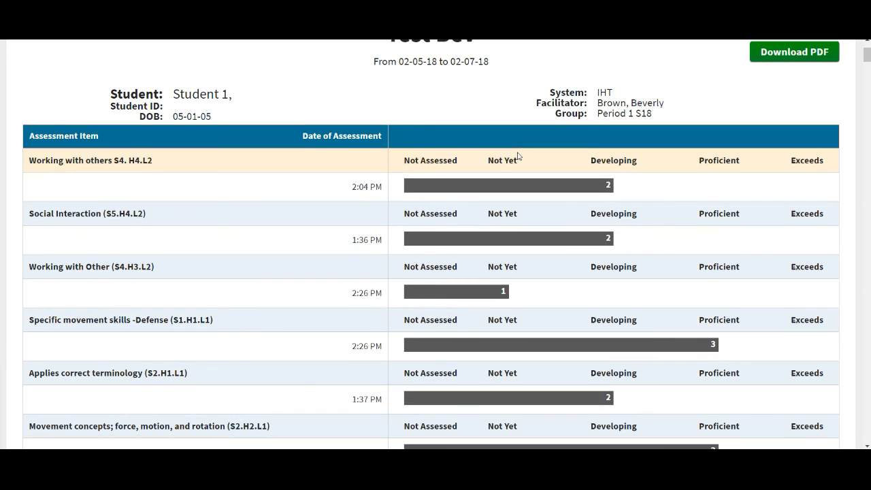
scroll(518, 157, down, 2)
scroll(518, 157, up, 1)
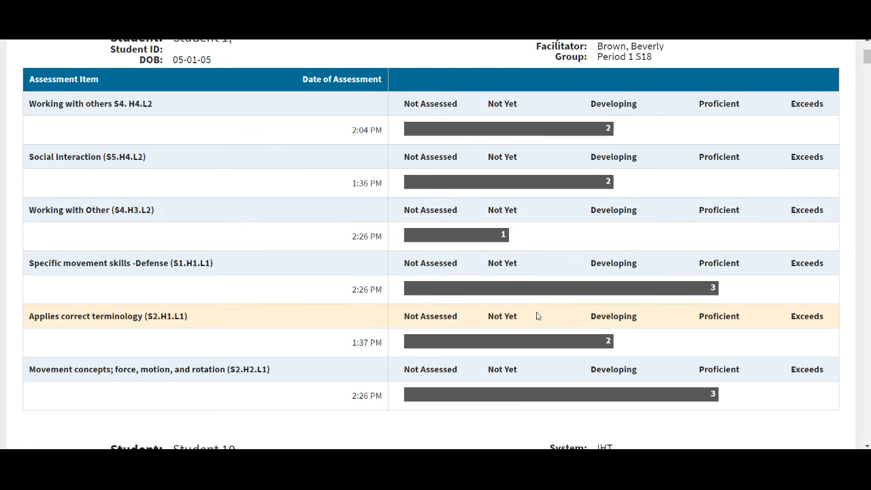
scroll(536, 316, down, 4)
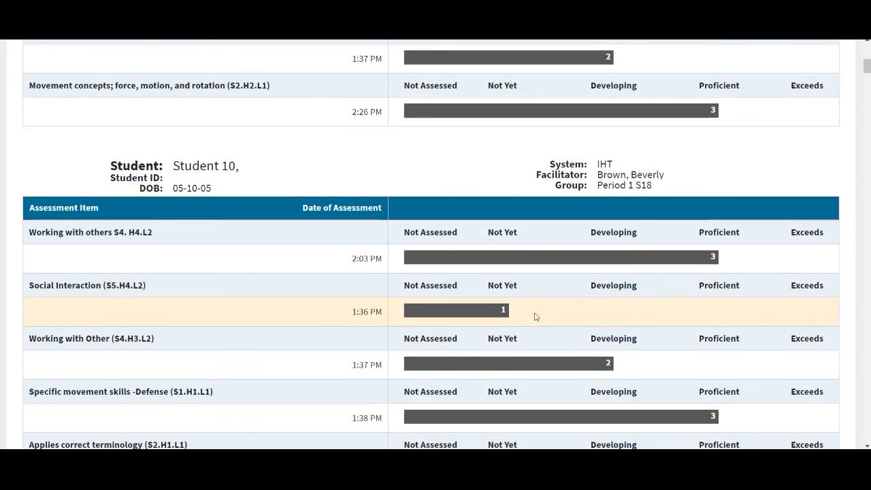
scroll(537, 316, down, 2)
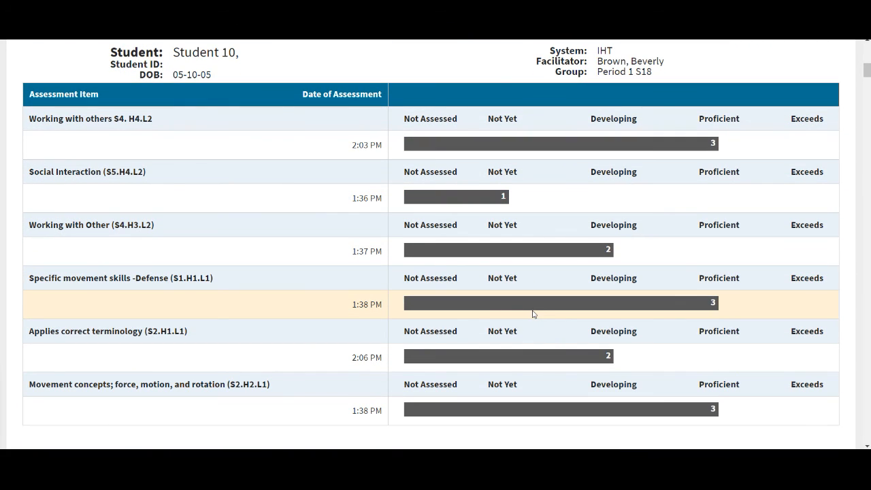